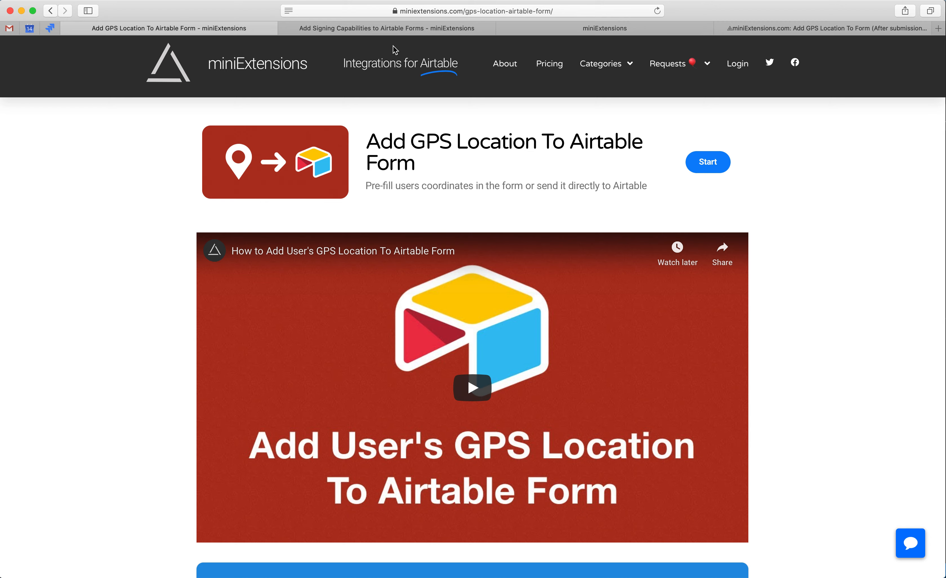
Open the After Form version's live demo from the Add GPS Location To Airtable Form page and show its form
{"action": "scroll", "coordinate": [386, 128], "scroll_direction": "down", "scroll_amount": 10}
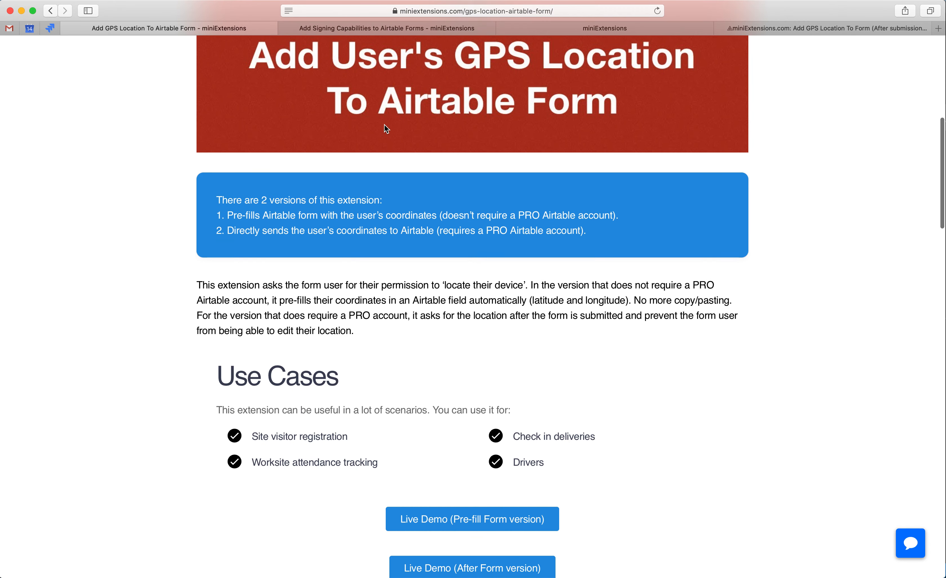
{"action": "scroll", "coordinate": [386, 130], "scroll_direction": "down", "scroll_amount": 5}
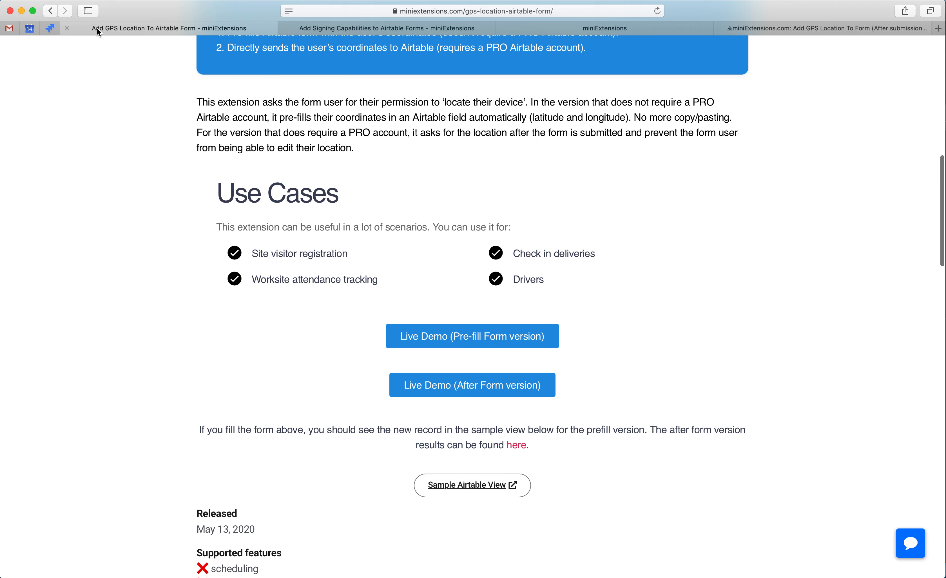
{"action": "scroll", "coordinate": [286, 210], "scroll_direction": "down", "scroll_amount": 2}
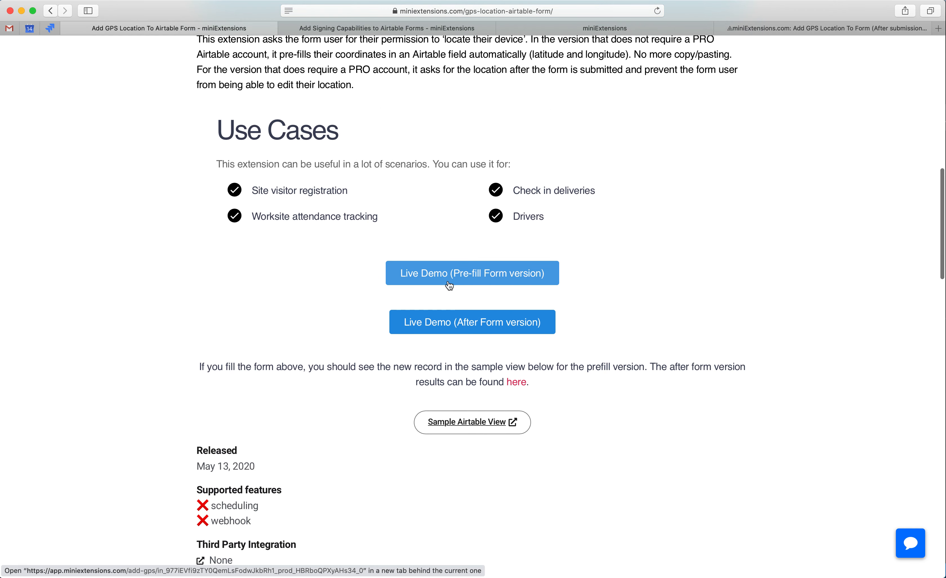
{"action": "left_click", "coordinate": [449, 320], "text": "super"}
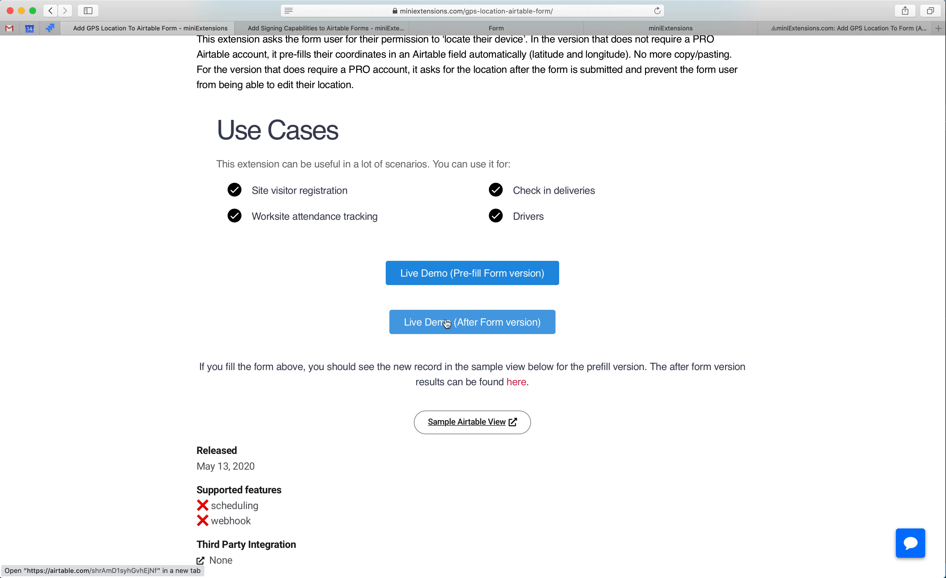
{"action": "left_click", "coordinate": [489, 30]}
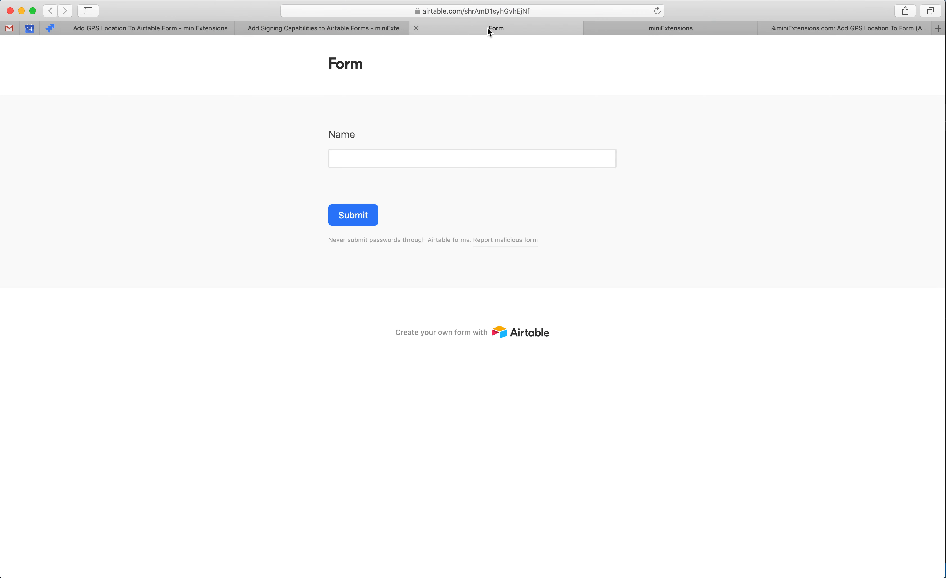
Submit the GPS demo form with a person's name, complete the location sharing on the redirect page, and close the demo
{"action": "left_click", "coordinate": [405, 158]}
{"action": "type", "text": "abdul"}
{"action": "left_click", "coordinate": [351, 216]}
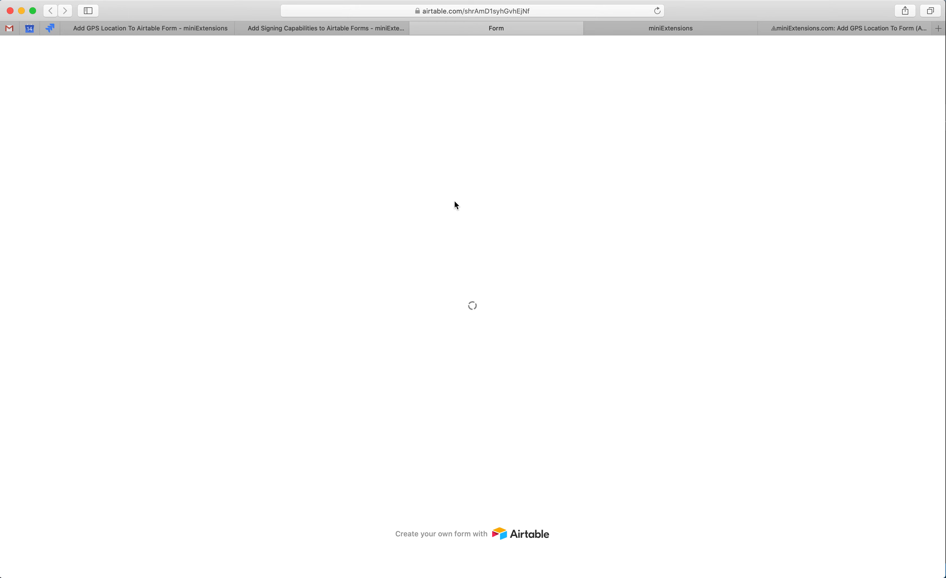
{"action": "left_click", "coordinate": [471, 276]}
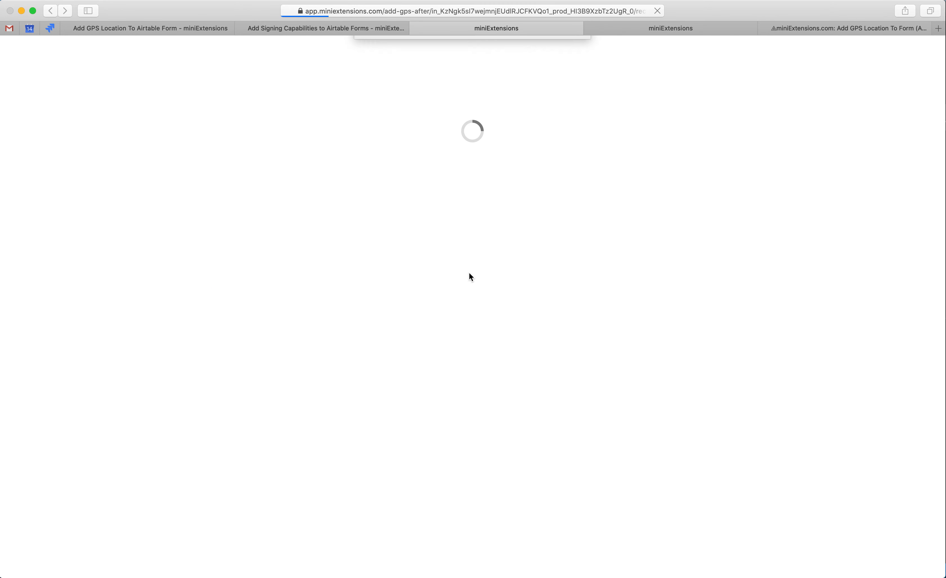
{"action": "left_click", "coordinate": [558, 98]}
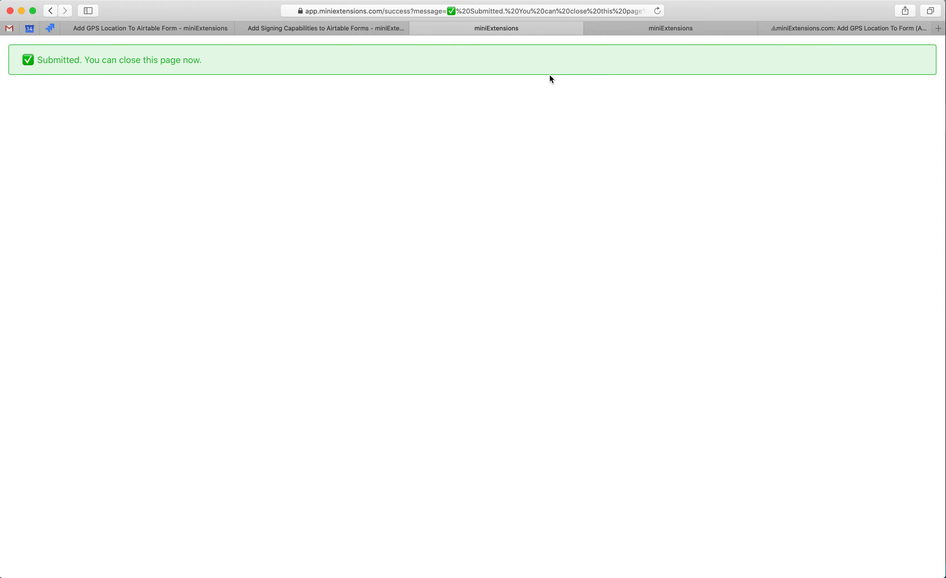
{"action": "key", "text": "super+w"}
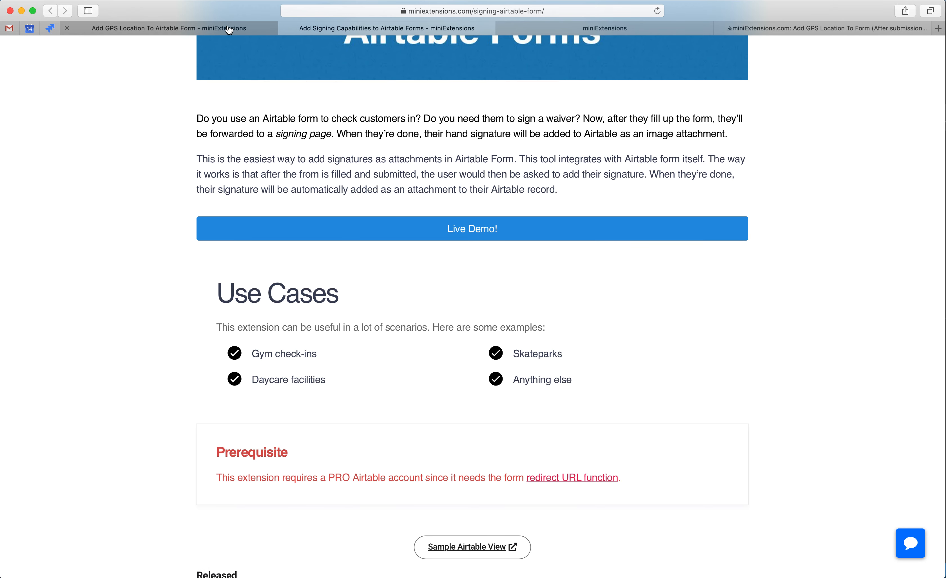
Open the live demo form from the Add Signing Capabilities to Airtable Forms page
{"action": "left_click", "coordinate": [226, 29]}
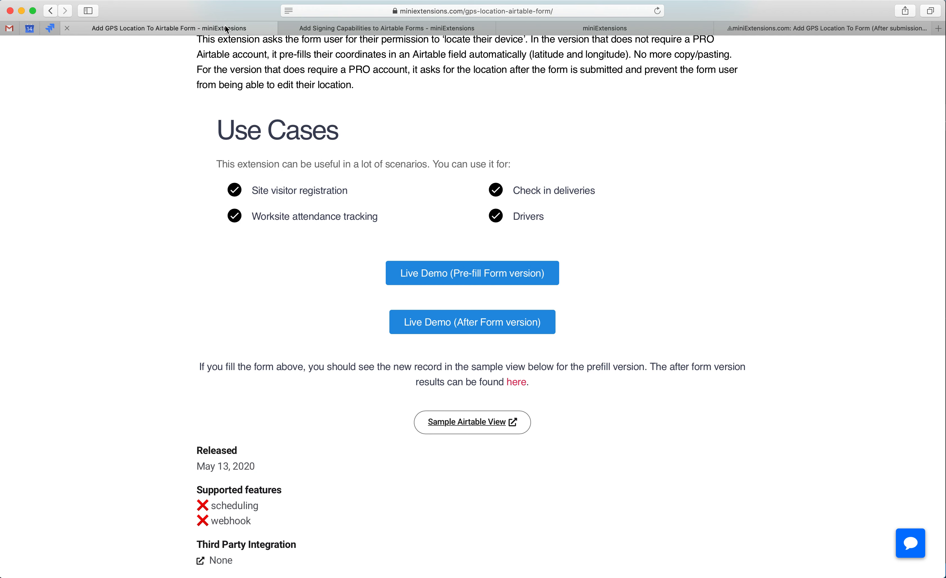
{"action": "left_click", "coordinate": [346, 25]}
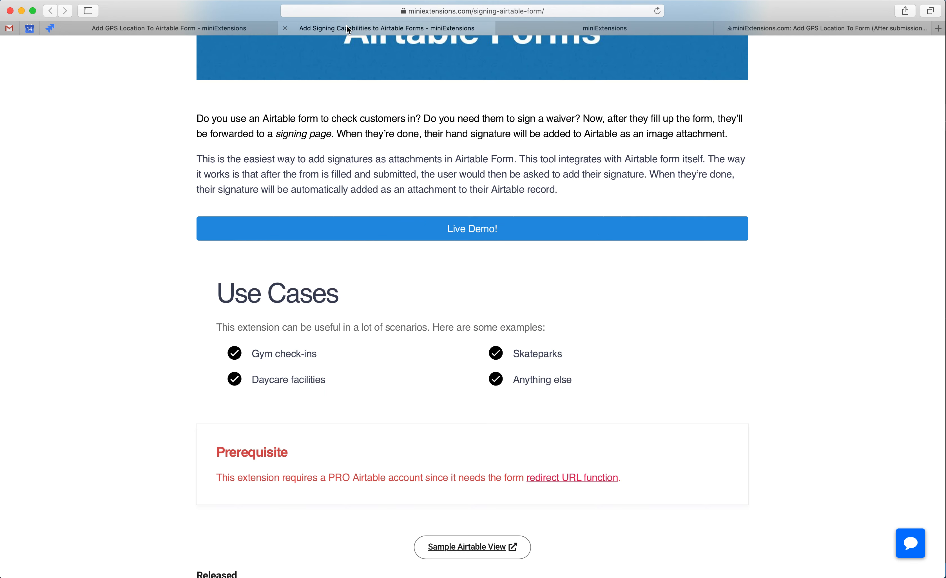
{"action": "left_click", "coordinate": [413, 227], "text": "super"}
{"action": "left_click", "coordinate": [486, 28]}
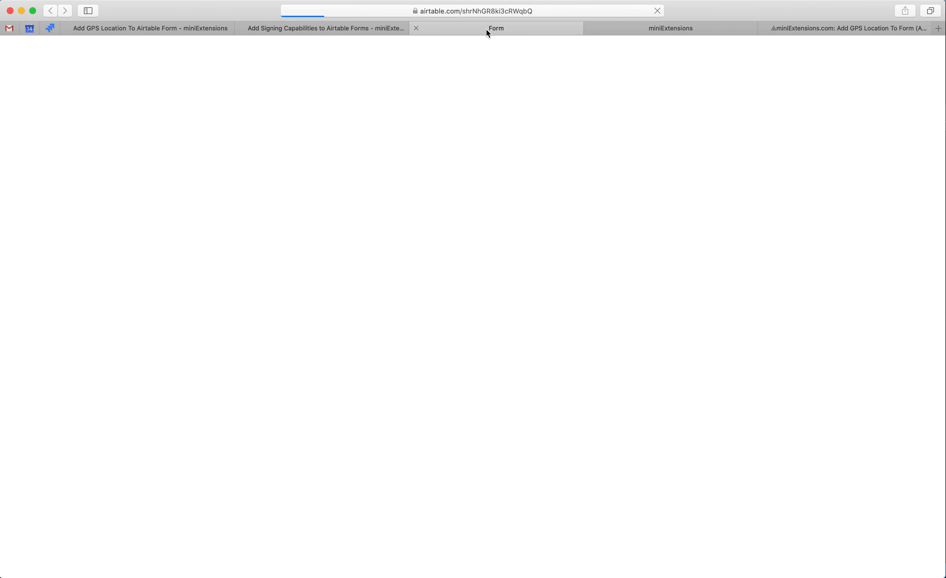
Enter a person's name in the signing demo form, submit it and continue to the signing page
{"action": "left_click", "coordinate": [373, 155]}
{"action": "type", "text": "abdul"}
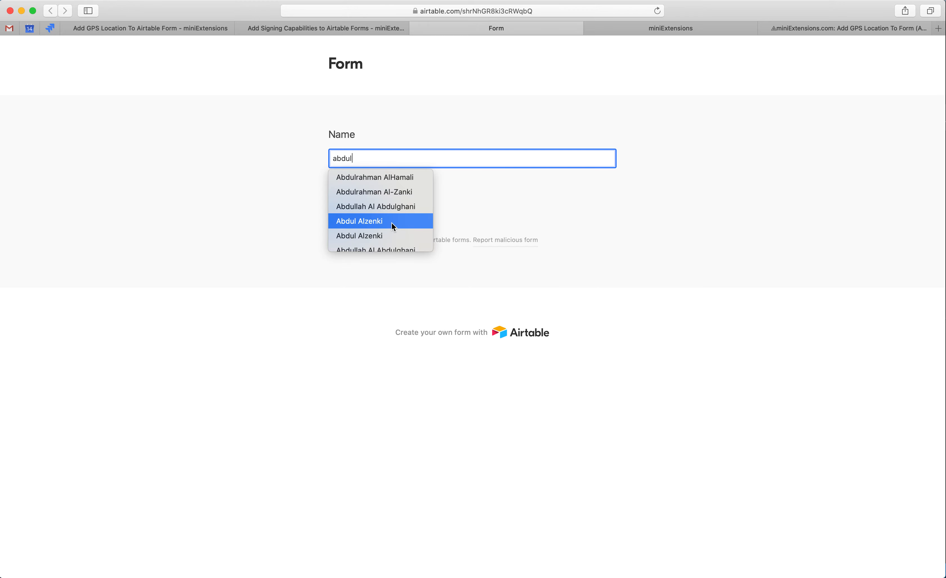
{"action": "left_click", "coordinate": [349, 216]}
{"action": "left_click", "coordinate": [490, 274]}
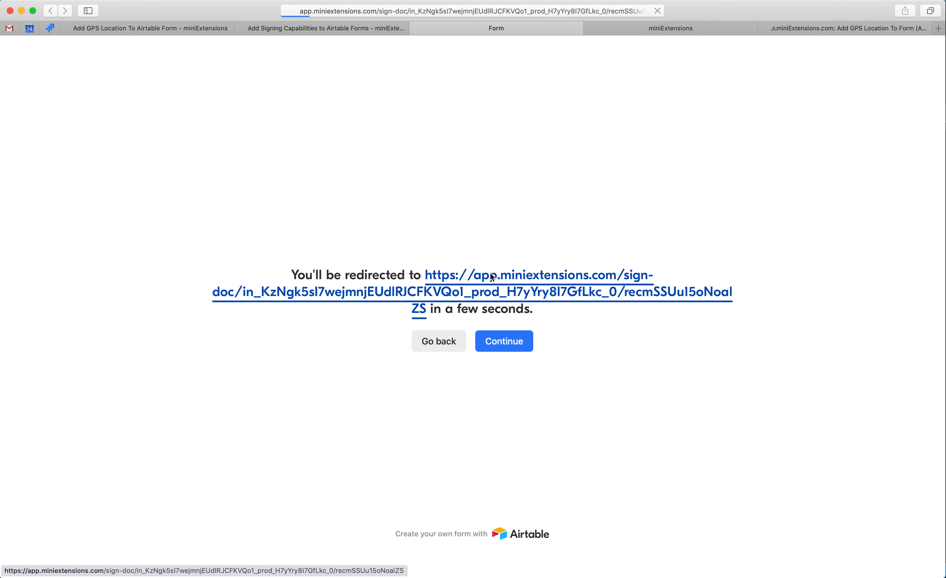
Draw a freehand signature in the signature box, send it, and close the demo page
{"action": "left_click_drag", "start_coordinate": [405, 283], "coordinate": [477, 271]}
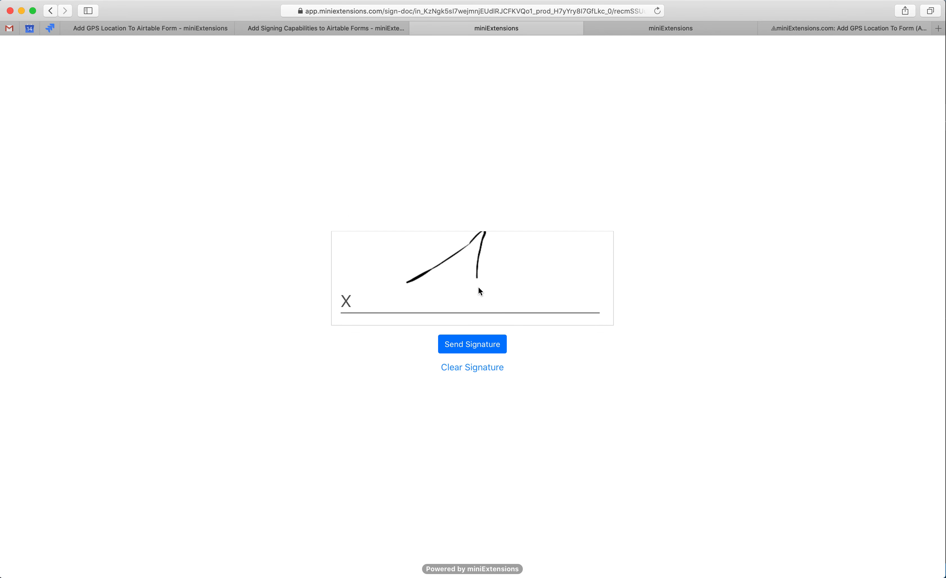
{"action": "left_click", "coordinate": [481, 344]}
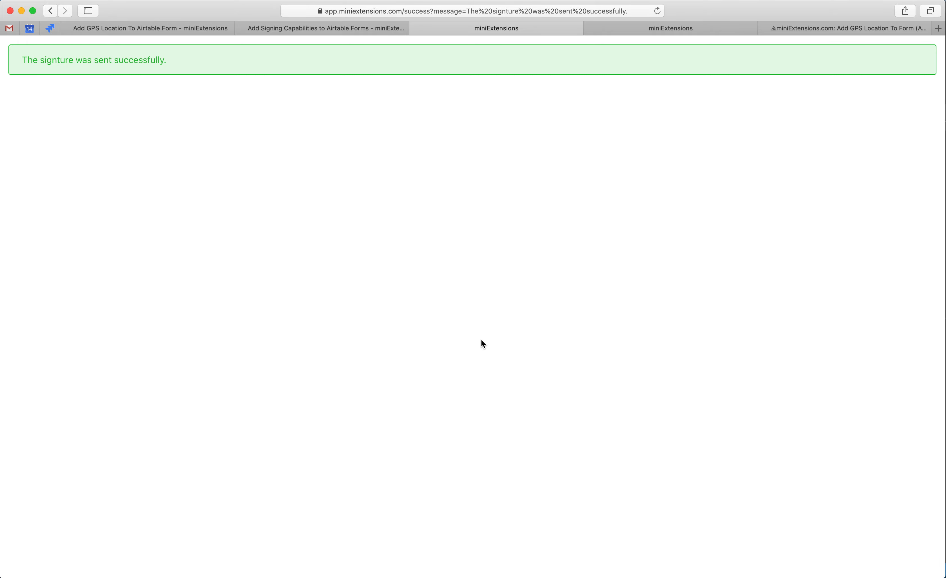
{"action": "key", "text": "super+w"}
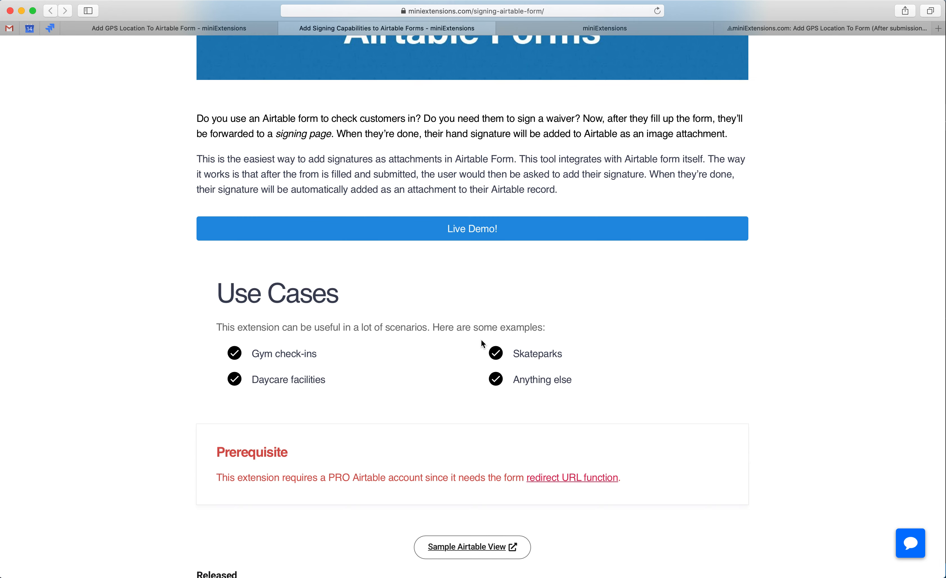
In the miniExtensions extension list, search for "gps", open the After Form version and select the "GPS then form" configuration
{"action": "scroll", "coordinate": [481, 339], "scroll_direction": "up", "scroll_amount": 10}
{"action": "key", "text": "ctrl+Tab"}
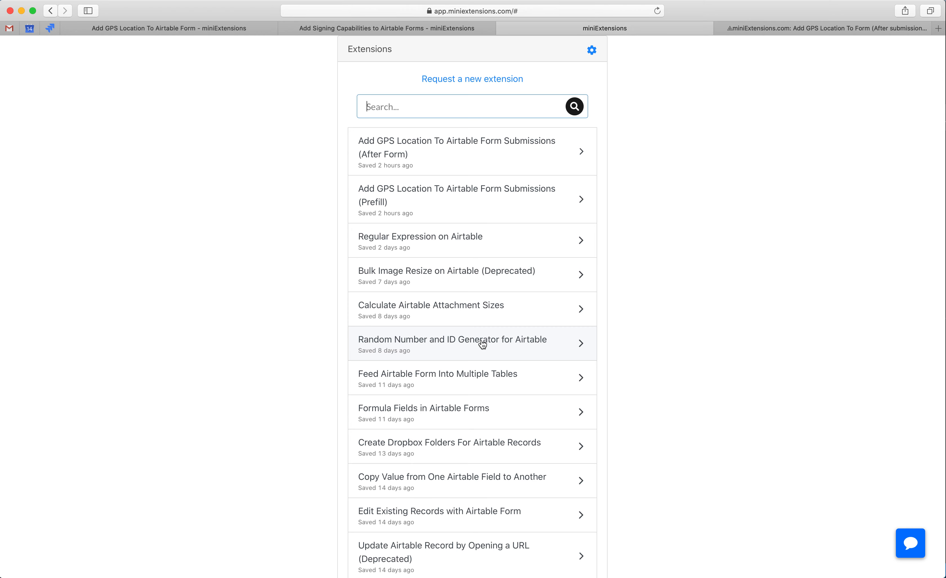
{"action": "type", "text": "gps"}
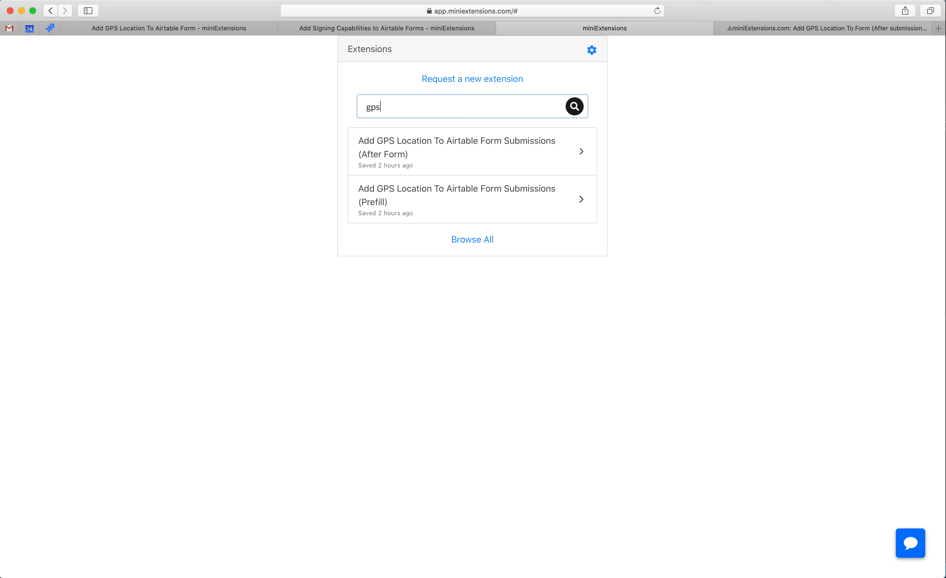
{"action": "left_click", "coordinate": [405, 165]}
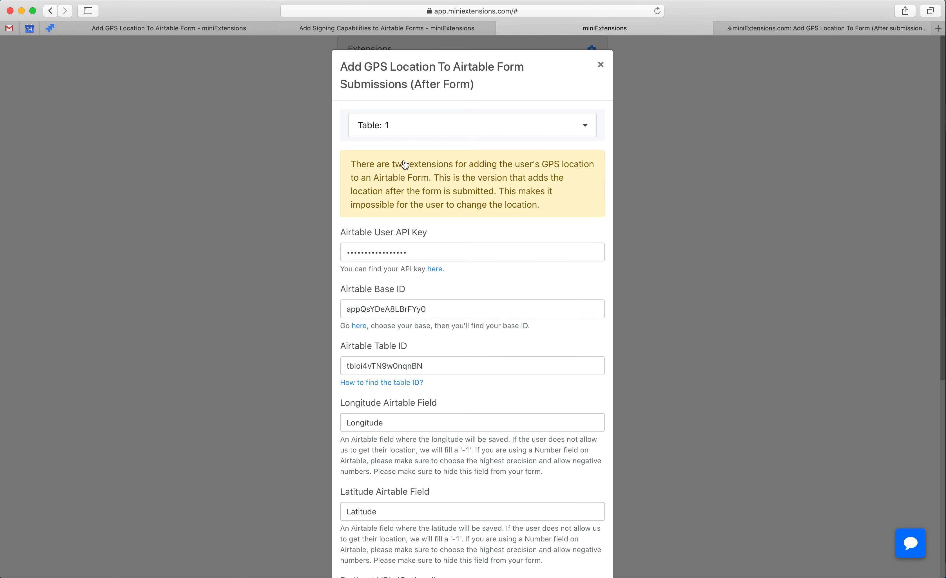
{"action": "left_click", "coordinate": [418, 139]}
{"action": "left_click", "coordinate": [408, 193]}
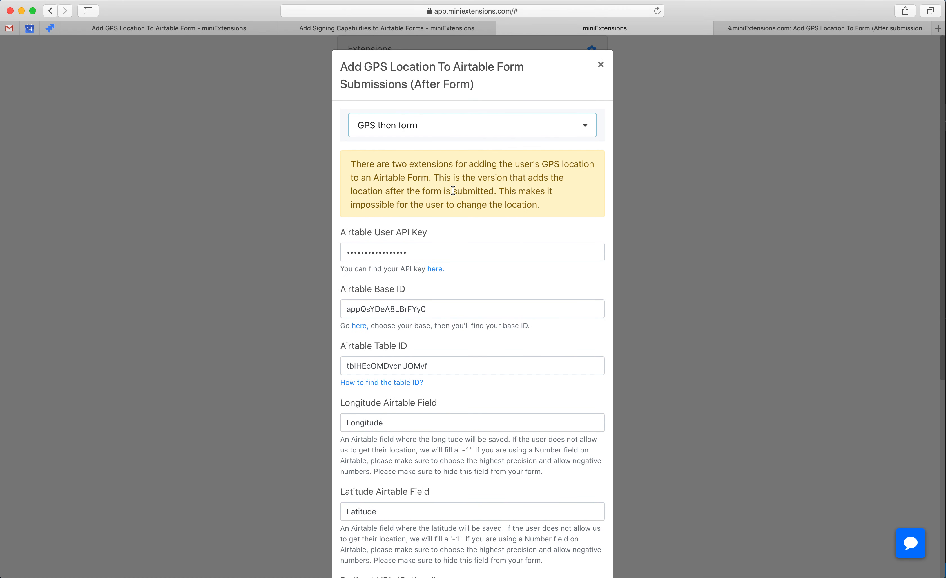
Examine the GPS extension's API key, base, table, longitude, latitude and optional Redirect URL settings, then close the dialog
{"action": "scroll", "coordinate": [452, 190], "scroll_direction": "down", "scroll_amount": 1}
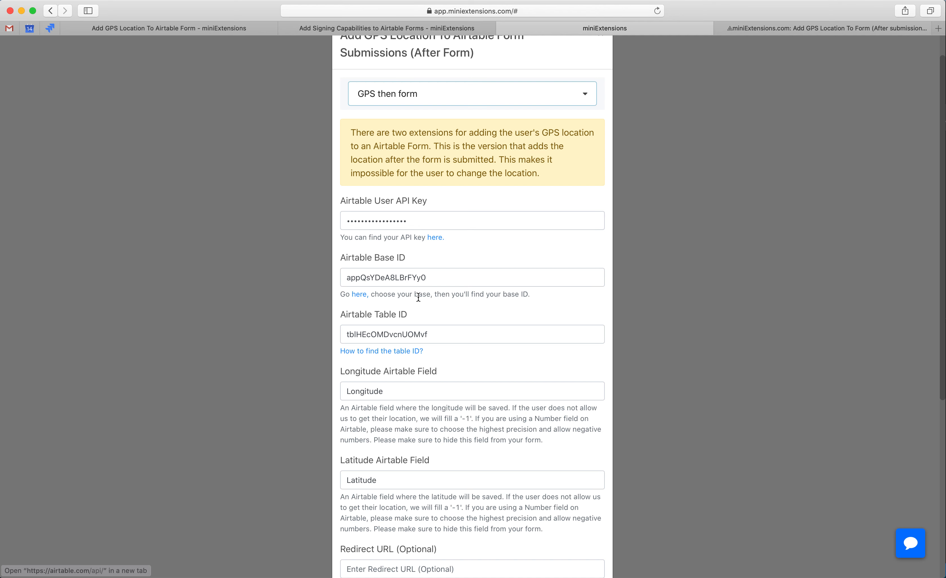
{"action": "scroll", "coordinate": [419, 297], "scroll_direction": "down", "scroll_amount": 3}
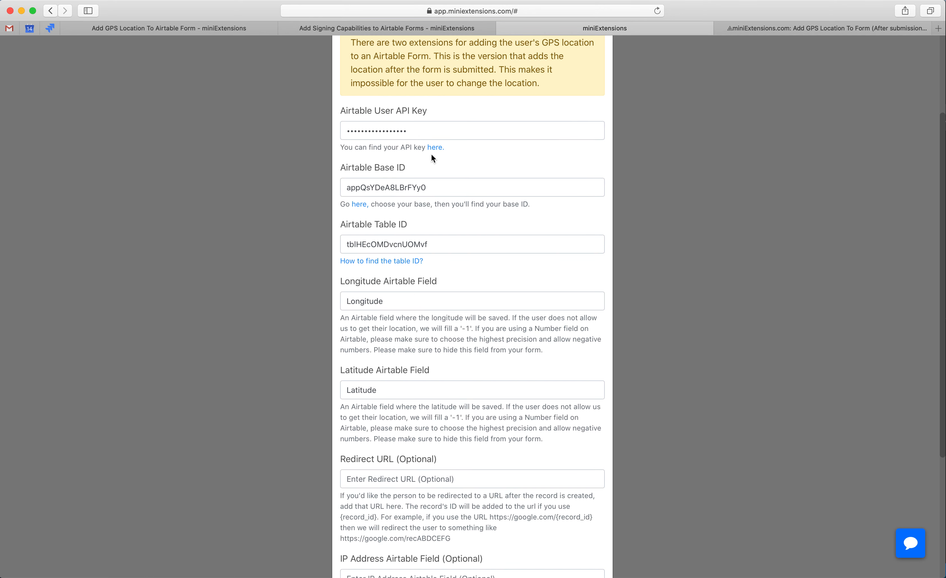
{"action": "scroll", "coordinate": [432, 157], "scroll_direction": "down", "scroll_amount": 2}
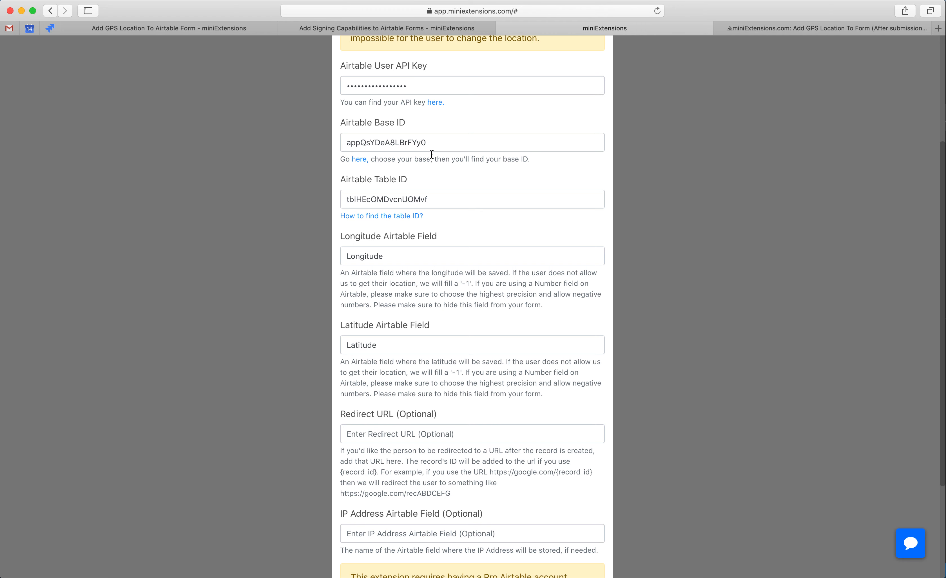
{"action": "scroll", "coordinate": [431, 153], "scroll_direction": "down", "scroll_amount": 5}
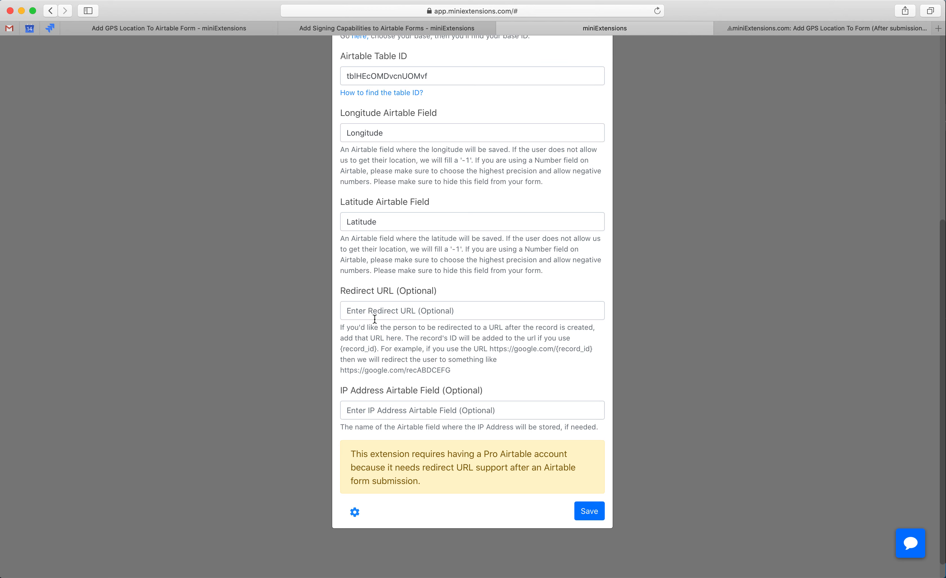
{"action": "scroll", "coordinate": [375, 319], "scroll_direction": "up", "scroll_amount": 5}
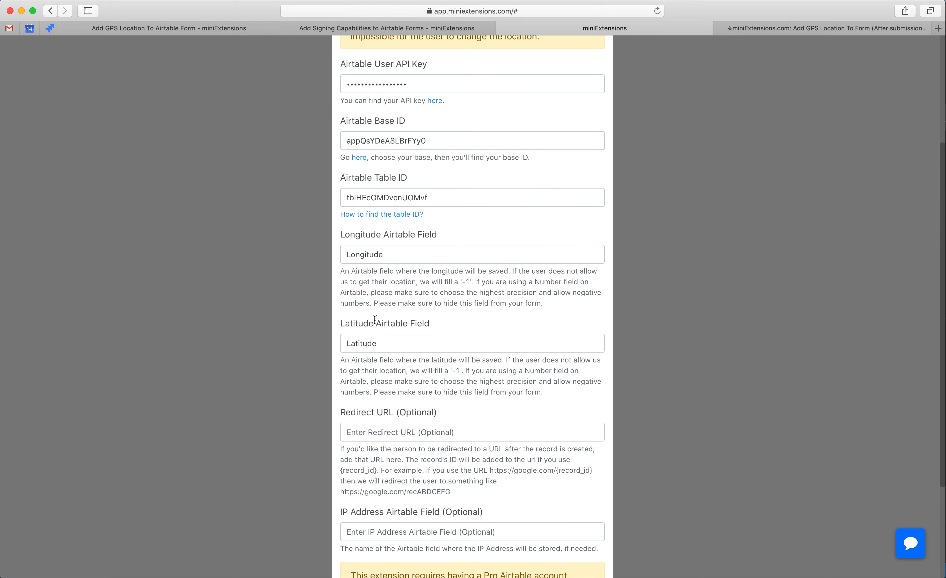
{"action": "scroll", "coordinate": [374, 319], "scroll_direction": "up", "scroll_amount": 5}
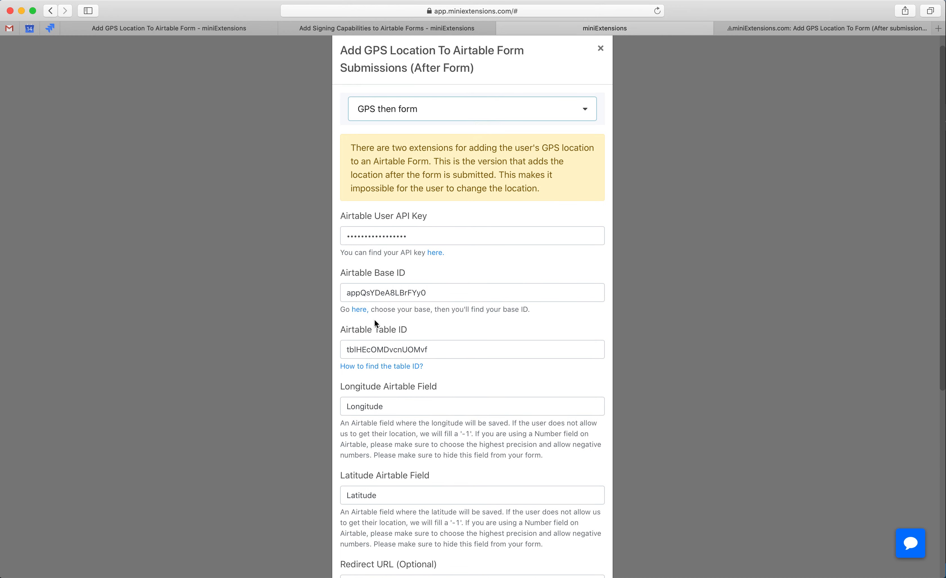
{"action": "scroll", "coordinate": [374, 319], "scroll_direction": "down", "scroll_amount": 6}
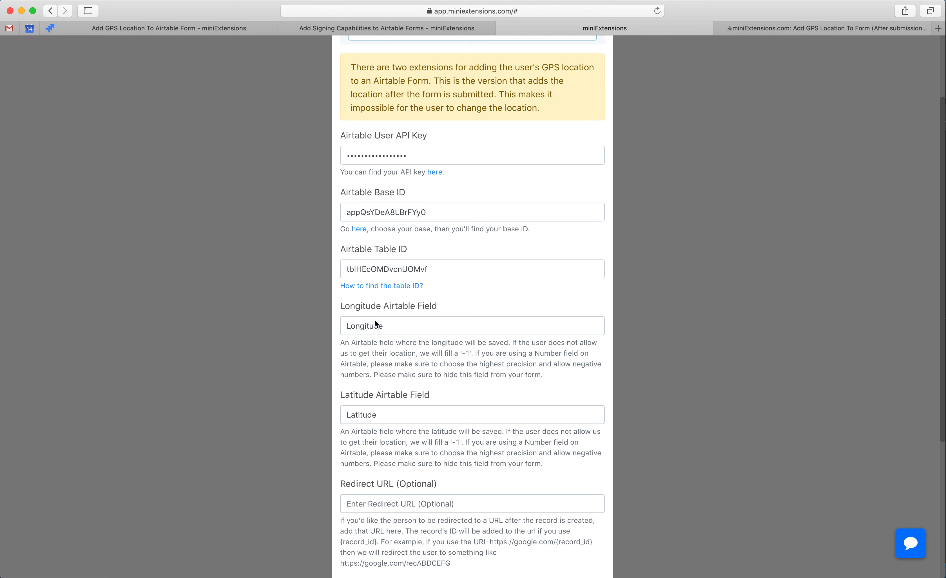
{"action": "left_click", "coordinate": [381, 420]}
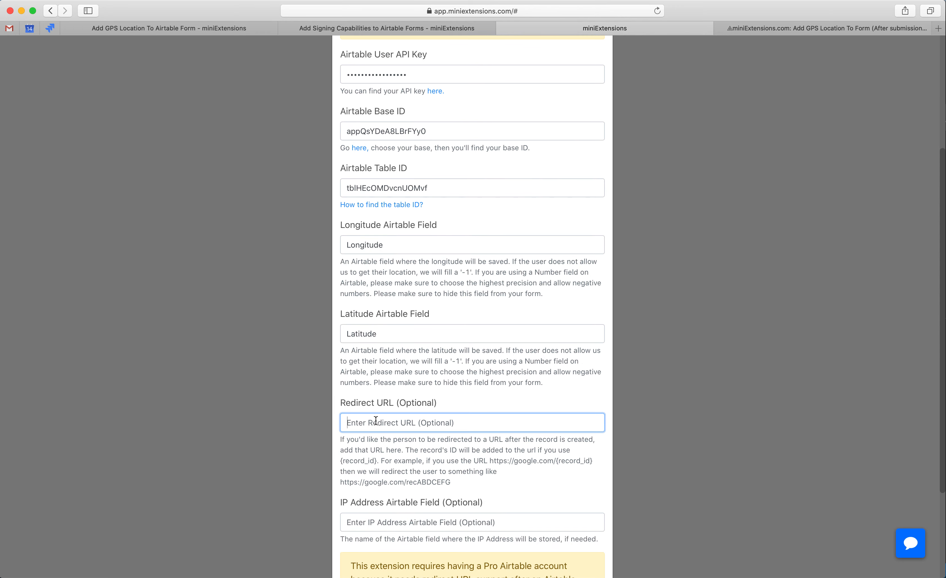
{"action": "scroll", "coordinate": [346, 418], "scroll_direction": "up", "scroll_amount": 6}
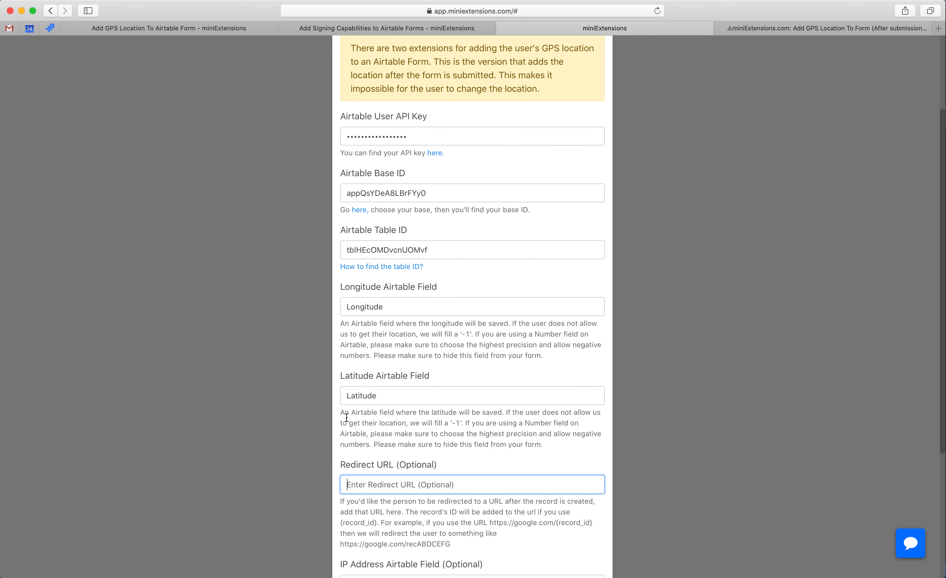
{"action": "left_click_drag", "start_coordinate": [364, 67], "coordinate": [409, 84]}
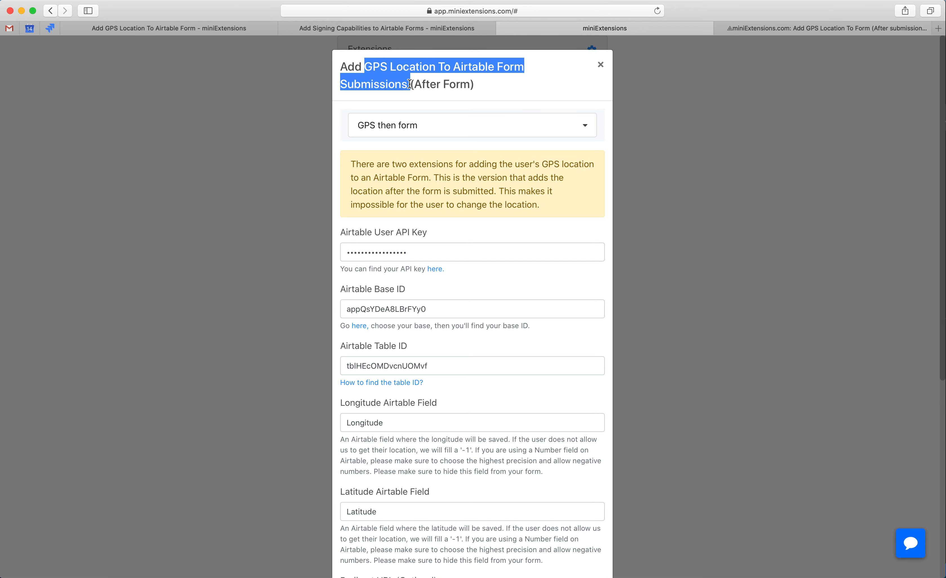
{"action": "scroll", "coordinate": [410, 83], "scroll_direction": "down", "scroll_amount": 8}
{"action": "left_click", "coordinate": [376, 357]}
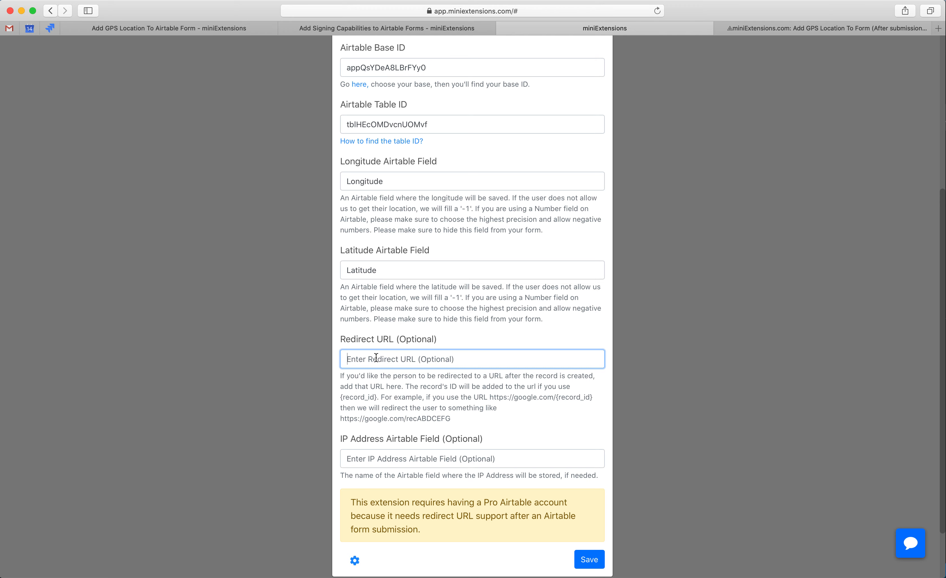
{"action": "left_click", "coordinate": [266, 343]}
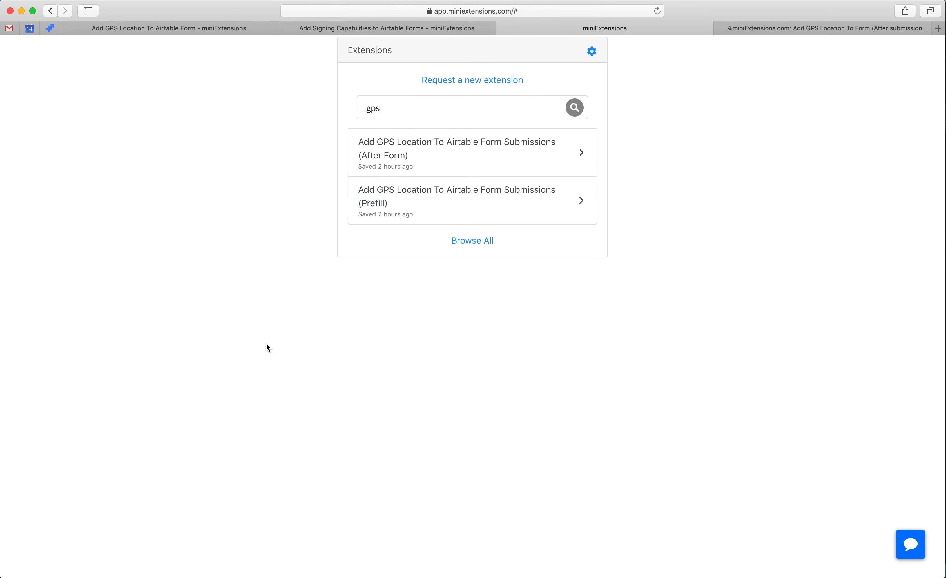
Search the extensions for "sign" and open the Add Signing Capabilities to Airtable Forms settings
{"action": "left_click", "coordinate": [394, 107]}
{"action": "key", "text": "BackSpace"}
{"action": "key", "text": "BackSpace"}
{"action": "key", "text": "BackSpace"}
{"action": "type", "text": "sign"}
{"action": "left_click", "coordinate": [421, 140]}
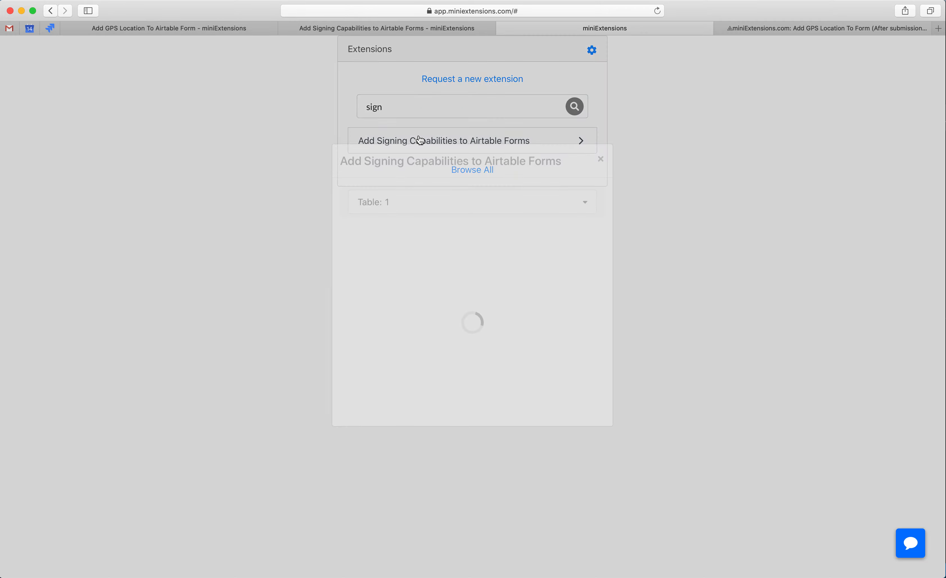
{"action": "scroll", "coordinate": [396, 198], "scroll_direction": "down", "scroll_amount": 1}
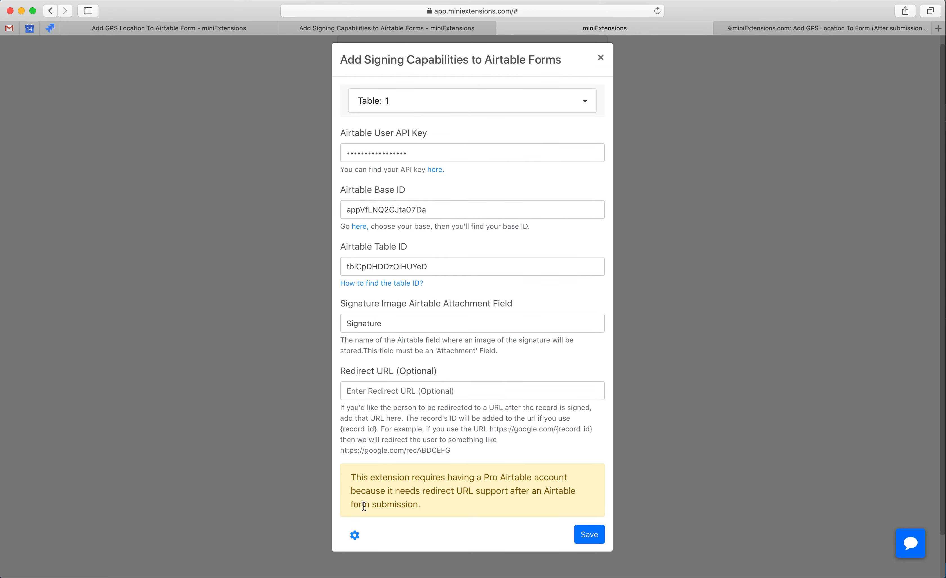
Check the Table: 1 configuration's form redirect URL, and switch the signing extension to the "Sign and get gps" configuration
{"action": "left_click", "coordinate": [355, 536]}
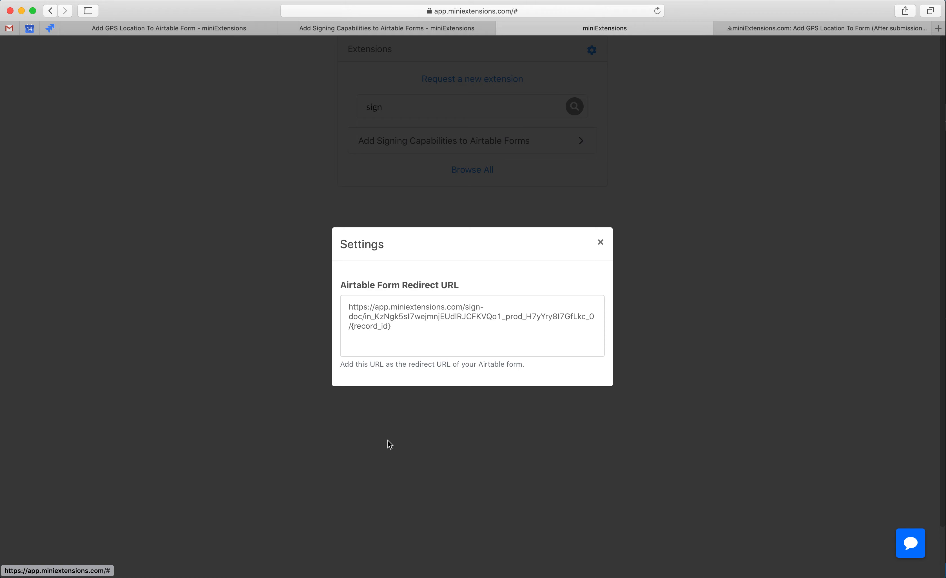
{"action": "left_click", "coordinate": [266, 325]}
{"action": "left_click", "coordinate": [431, 102]}
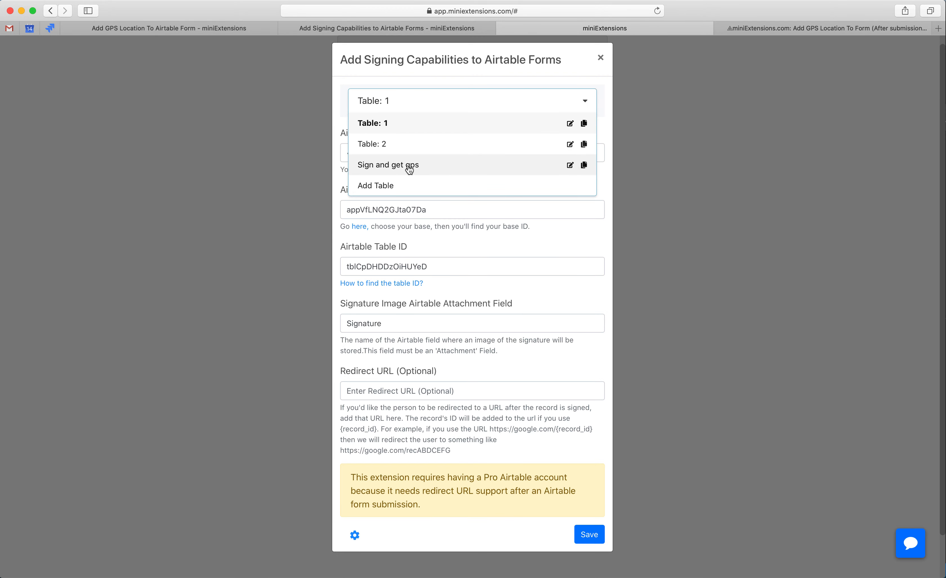
{"action": "left_click", "coordinate": [407, 163]}
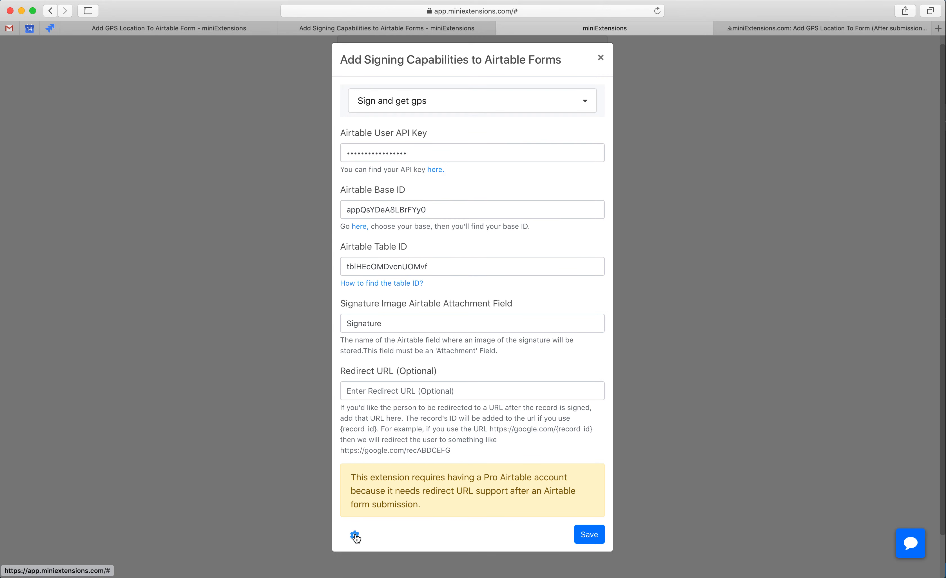
Copy the Airtable Form Redirect URL of the "Sign and get gps" configuration and close the extension's dialogs
{"action": "left_click", "coordinate": [355, 536]}
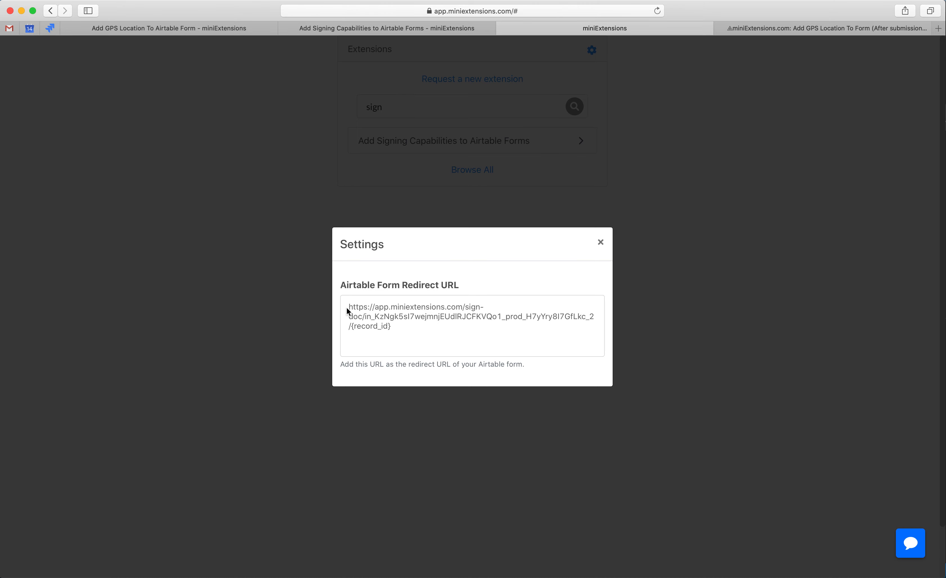
{"action": "left_click_drag", "start_coordinate": [346, 306], "coordinate": [425, 349]}
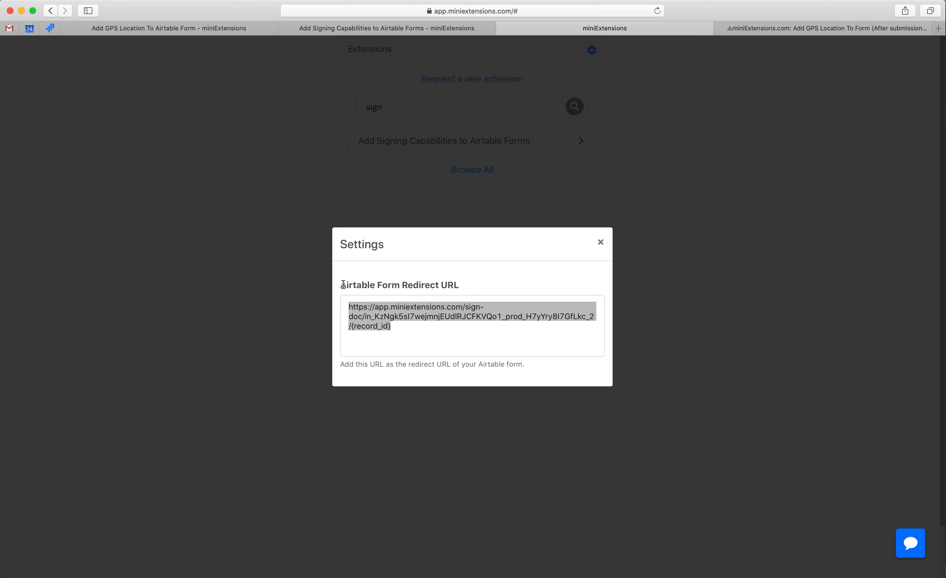
{"action": "left_click_drag", "start_coordinate": [423, 343], "coordinate": [327, 310]}
{"action": "left_click_drag", "start_coordinate": [422, 325], "coordinate": [341, 310]}
{"action": "left_click", "coordinate": [256, 323]}
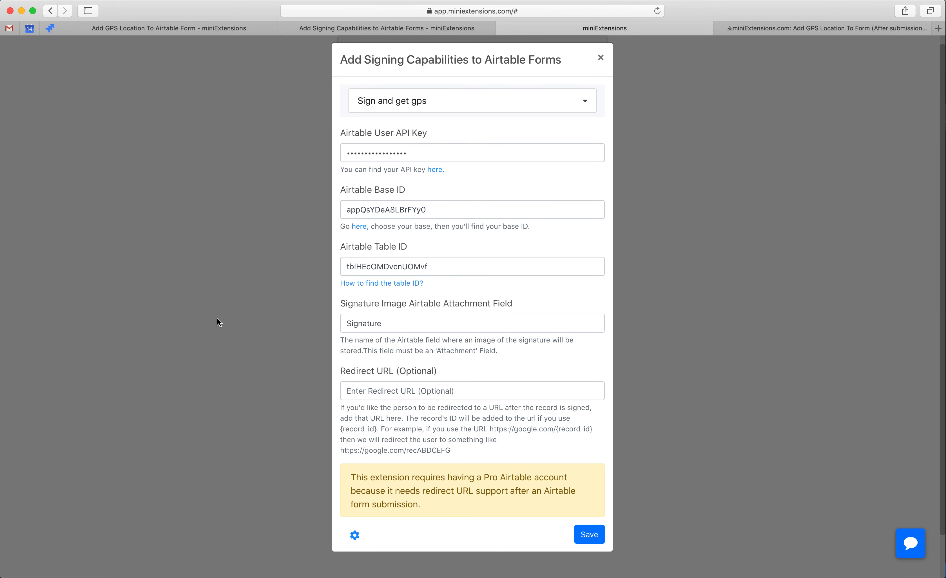
{"action": "left_click", "coordinate": [217, 318]}
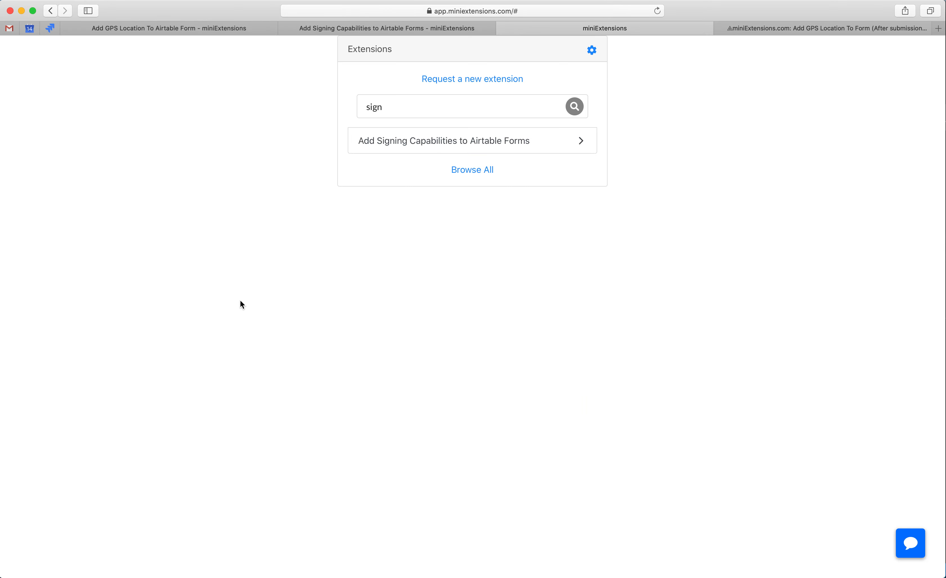
Search the extensions for "gps", open the After Form version and select the "GPS then form" configuration
{"action": "double_click", "coordinate": [402, 116]}
{"action": "type", "text": "gps"}
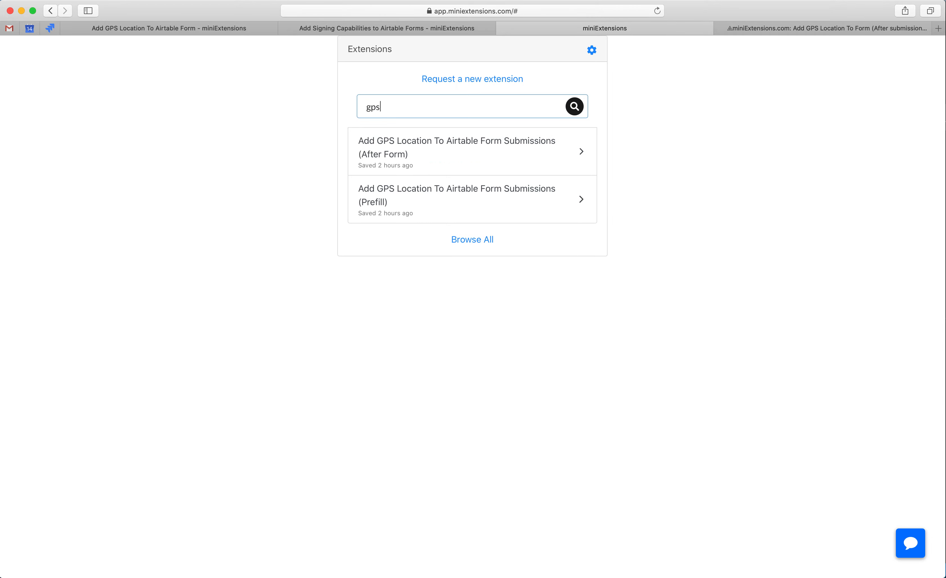
{"action": "left_click", "coordinate": [437, 156]}
{"action": "scroll", "coordinate": [414, 194], "scroll_direction": "down", "scroll_amount": 5}
{"action": "scroll", "coordinate": [410, 117], "scroll_direction": "up", "scroll_amount": 4}
{"action": "left_click", "coordinate": [403, 91]}
{"action": "left_click", "coordinate": [400, 152]}
Paste the copied signing URL, including {record_id}, into the GPS configuration's optional Redirect URL and save it
{"action": "scroll", "coordinate": [399, 195], "scroll_direction": "down", "scroll_amount": 6}
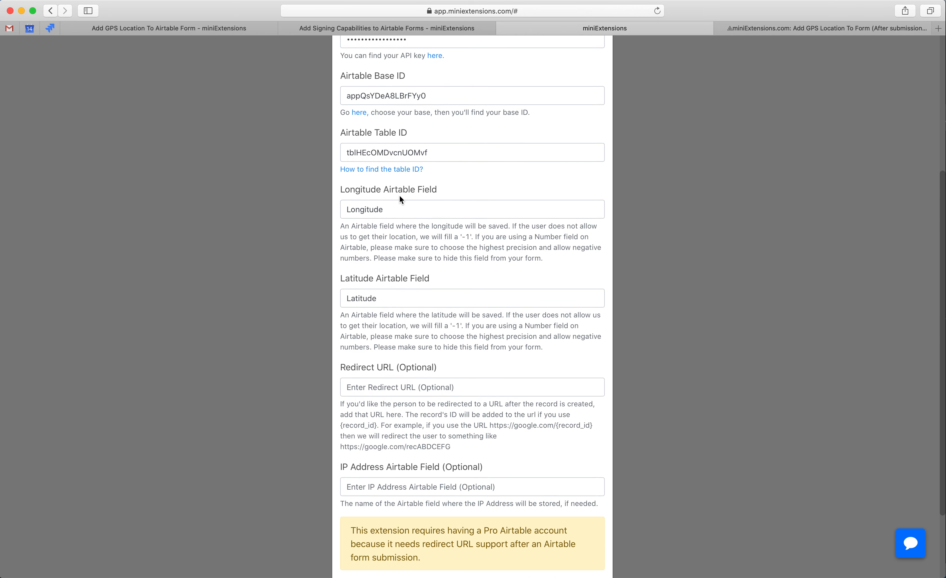
{"action": "left_click", "coordinate": [380, 325]}
{"action": "key", "text": "super+v"}
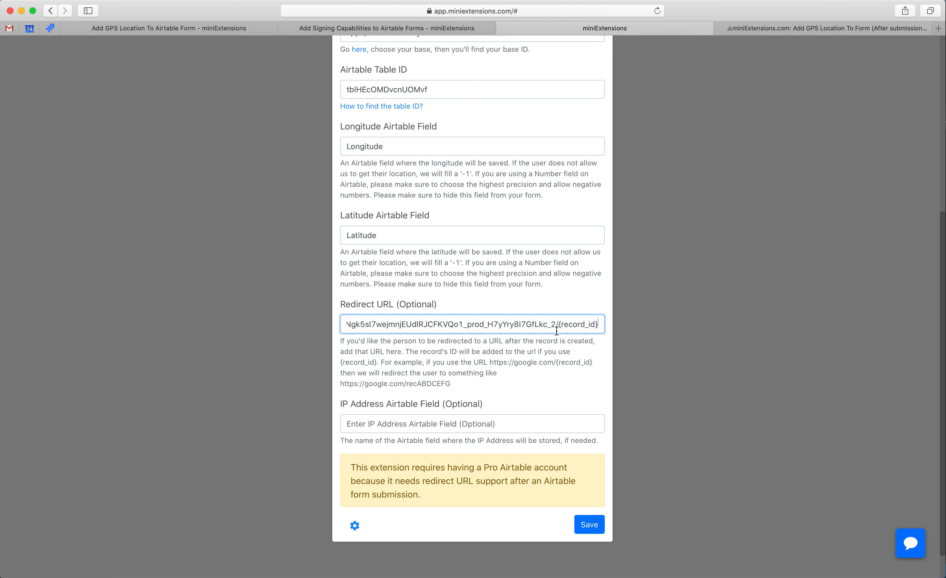
{"action": "left_click_drag", "start_coordinate": [556, 328], "coordinate": [607, 327]}
{"action": "left_click", "coordinate": [584, 524]}
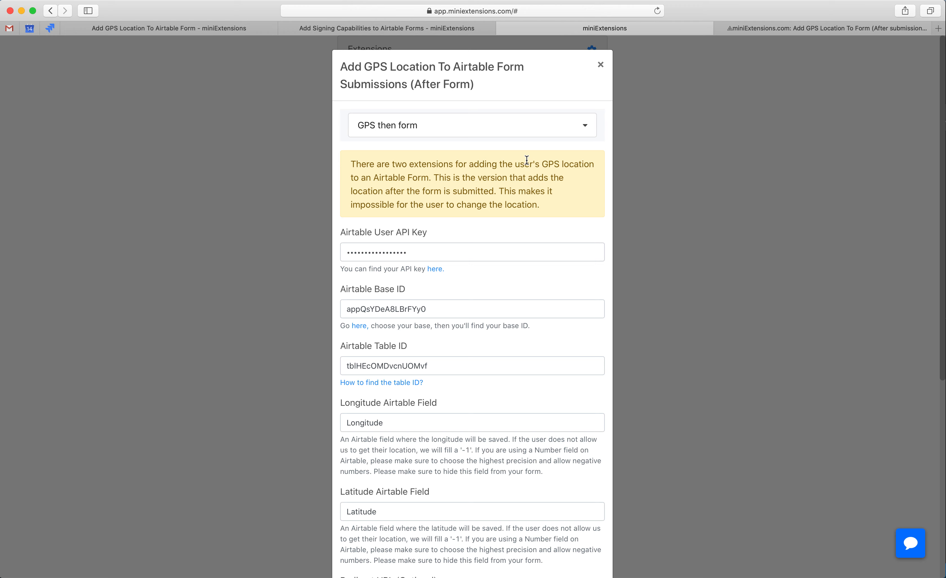
Switch to Airtable, open the Form view of the GPS then Sign table and locate its after-submission redirect setting
{"action": "left_click", "coordinate": [752, 31]}
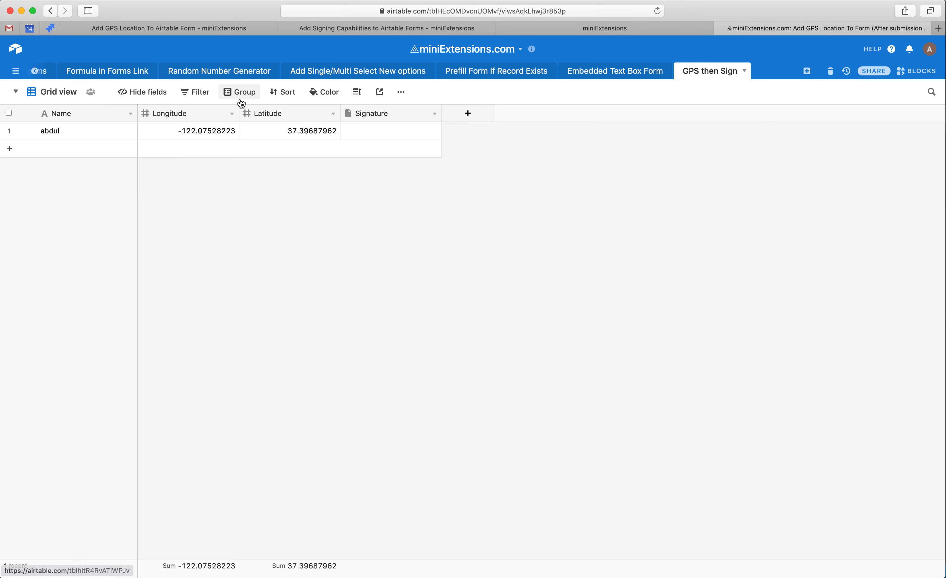
{"action": "left_click", "coordinate": [56, 93]}
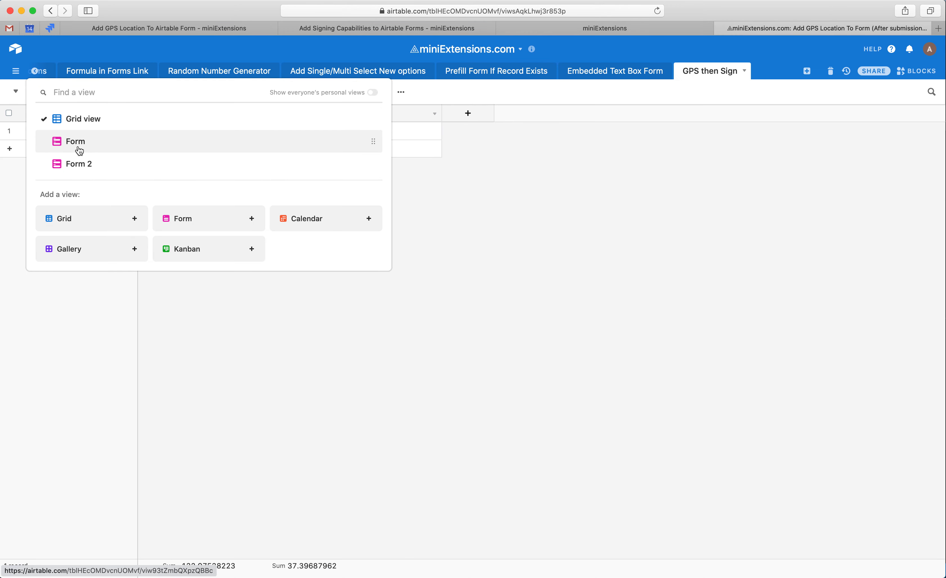
{"action": "left_click", "coordinate": [78, 147]}
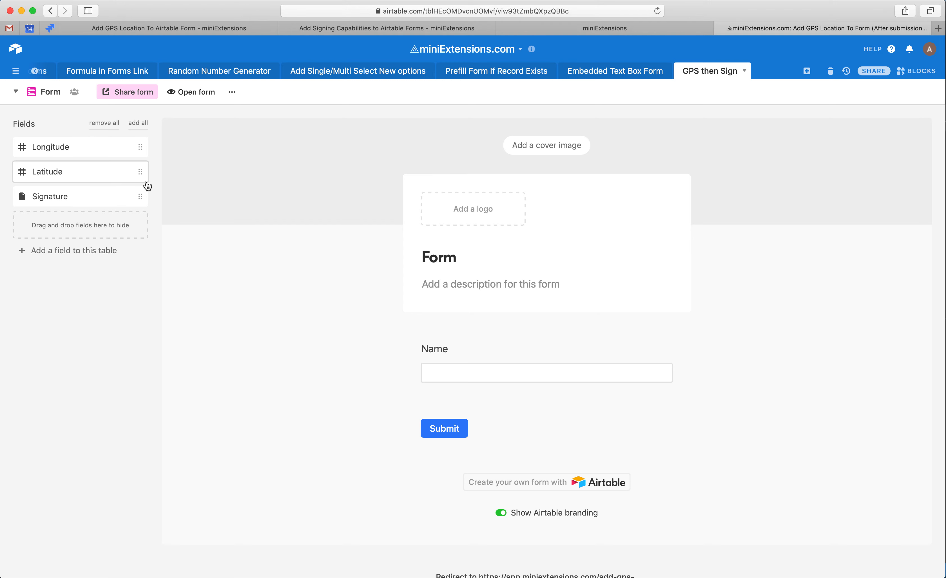
{"action": "scroll", "coordinate": [179, 203], "scroll_direction": "down", "scroll_amount": 5}
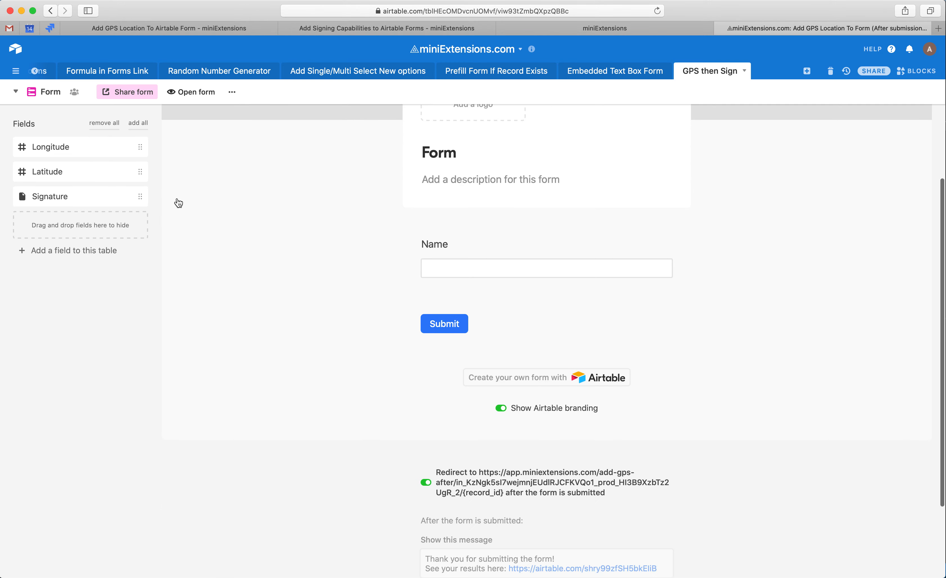
Return to miniExtensions and copy the Airtable Form Redirect URL of the "GPS then form" configuration
{"action": "key", "text": "ctrl+shift+Tab"}
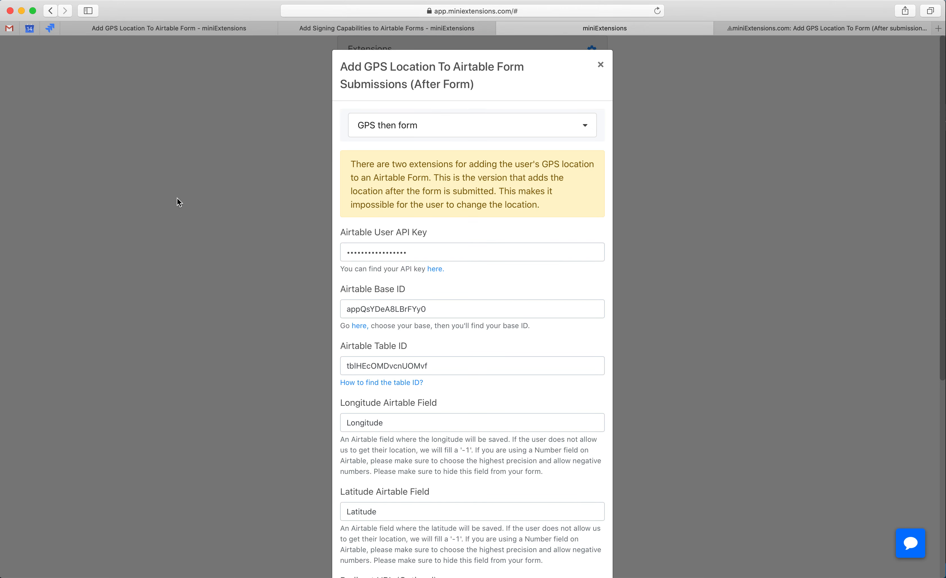
{"action": "scroll", "coordinate": [193, 212], "scroll_direction": "down", "scroll_amount": 10}
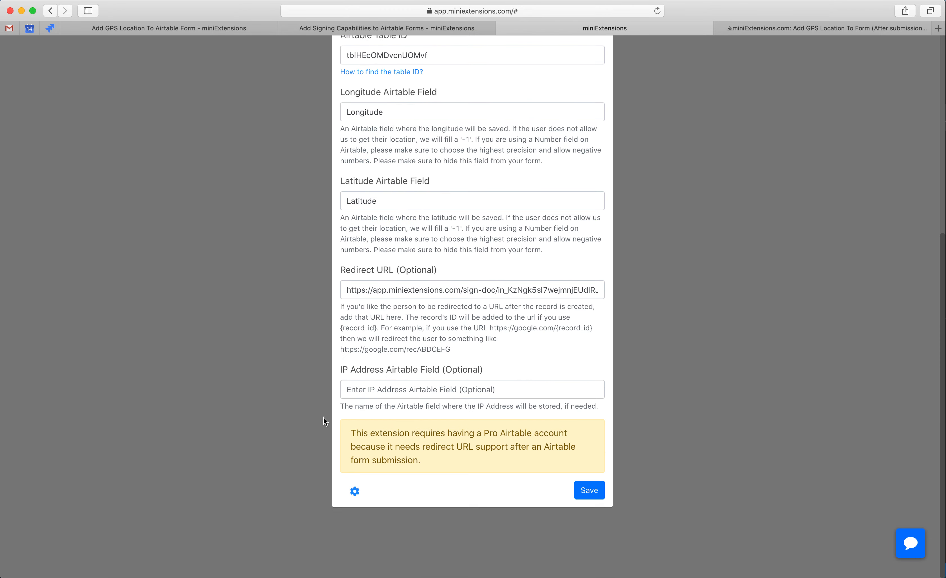
{"action": "scroll", "coordinate": [398, 108], "scroll_direction": "up", "scroll_amount": 10}
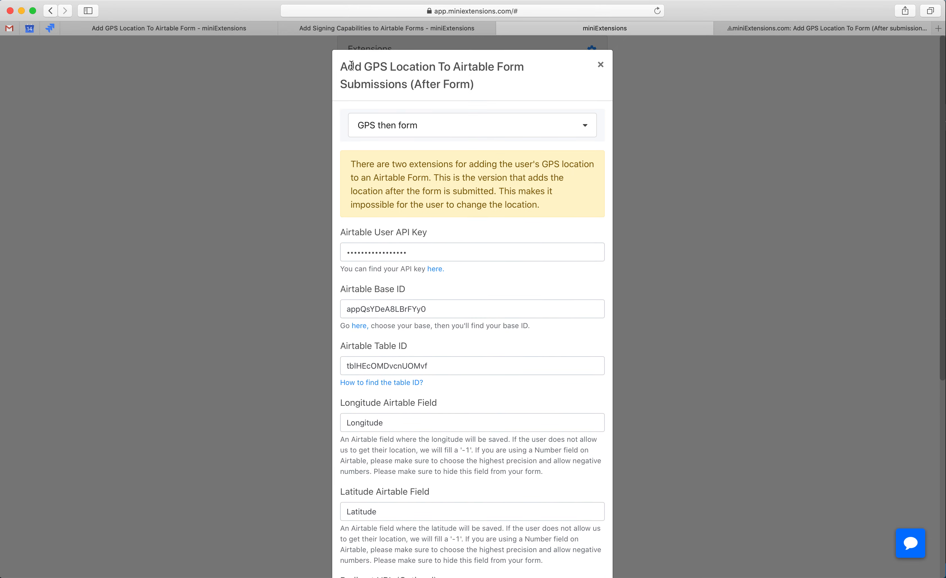
{"action": "left_click_drag", "start_coordinate": [347, 67], "coordinate": [465, 84]}
{"action": "left_click", "coordinate": [465, 84]}
{"action": "scroll", "coordinate": [465, 84], "scroll_direction": "down", "scroll_amount": 5}
{"action": "scroll", "coordinate": [358, 496], "scroll_direction": "down", "scroll_amount": 3}
{"action": "left_click", "coordinate": [356, 492]}
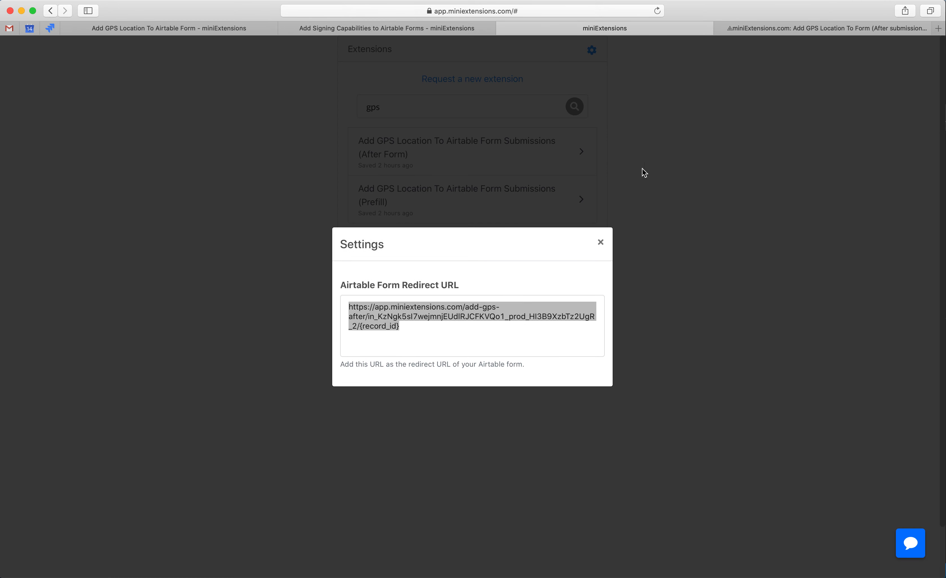
In the Airtable form, re-enable the after-submission redirect with the copied add-gps-after URL ending in {record_id} and save
{"action": "left_click", "coordinate": [758, 28]}
{"action": "left_click", "coordinate": [426, 458]}
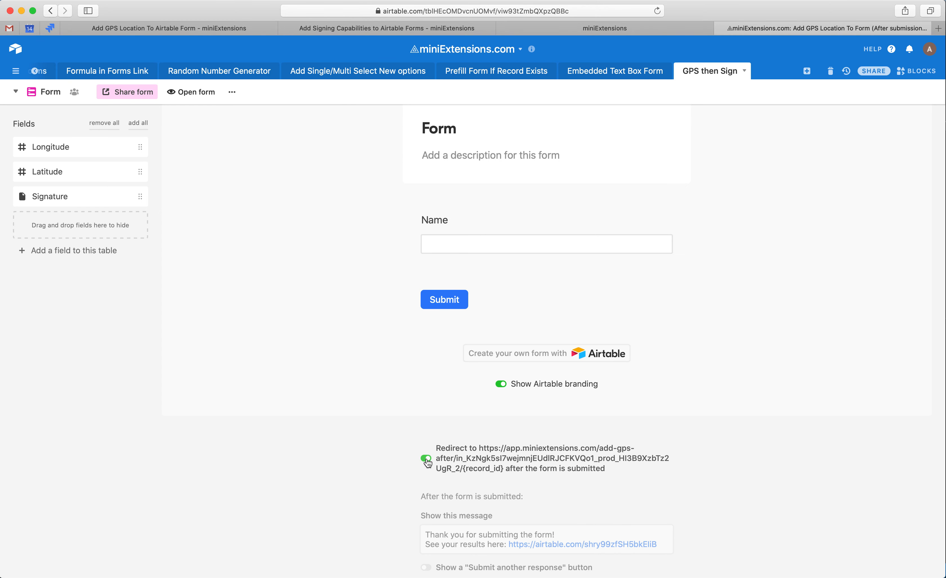
{"action": "left_click", "coordinate": [426, 449]}
{"action": "type", "text": "https://app.miniextensions.com/add-gps-after/in_KzNgk5sl7wejmnjEUdlRJCFKVQo1_prod_HI3B9XzbTz2UgR_2/{record_id}"}
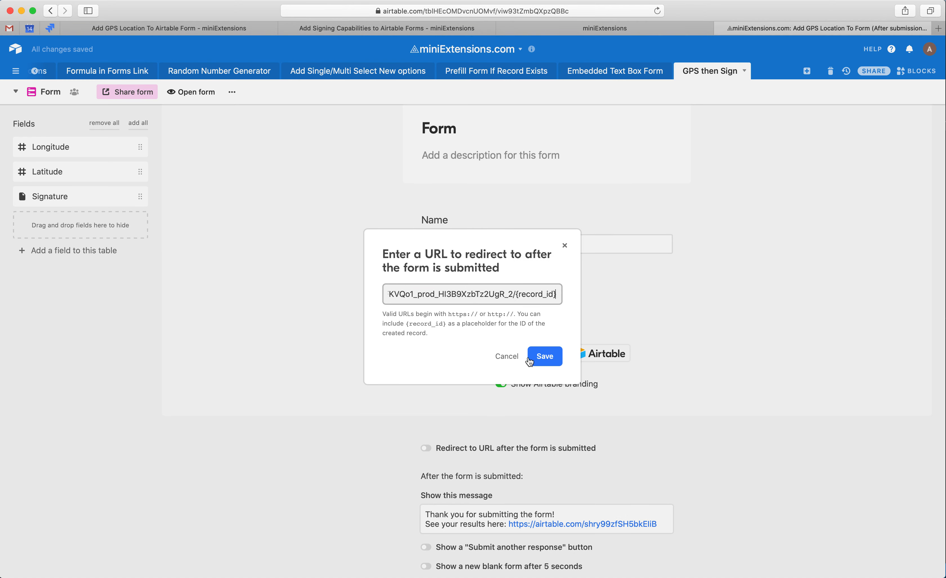
{"action": "left_click", "coordinate": [545, 356]}
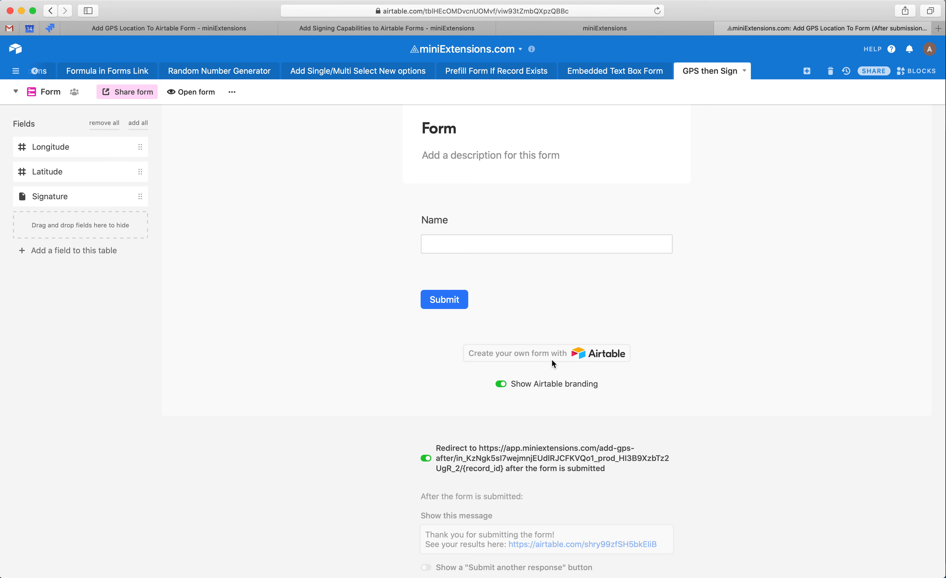
Return to miniExtensions, close the GPS extension's URL settings and review the signing link in its Redirect URL
{"action": "left_click", "coordinate": [657, 29]}
{"action": "left_click", "coordinate": [703, 276]}
{"action": "left_click", "coordinate": [680, 322]}
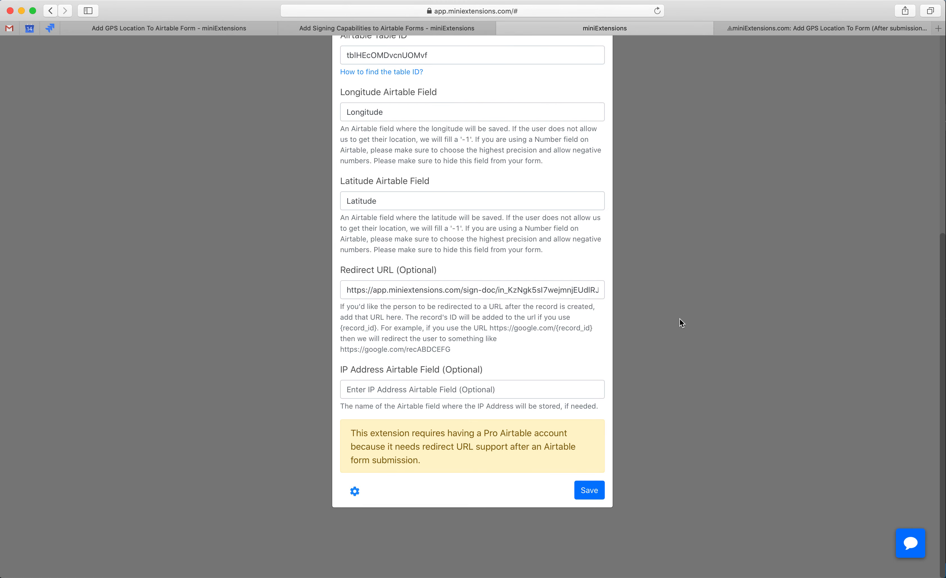
{"action": "triple_click", "coordinate": [431, 292]}
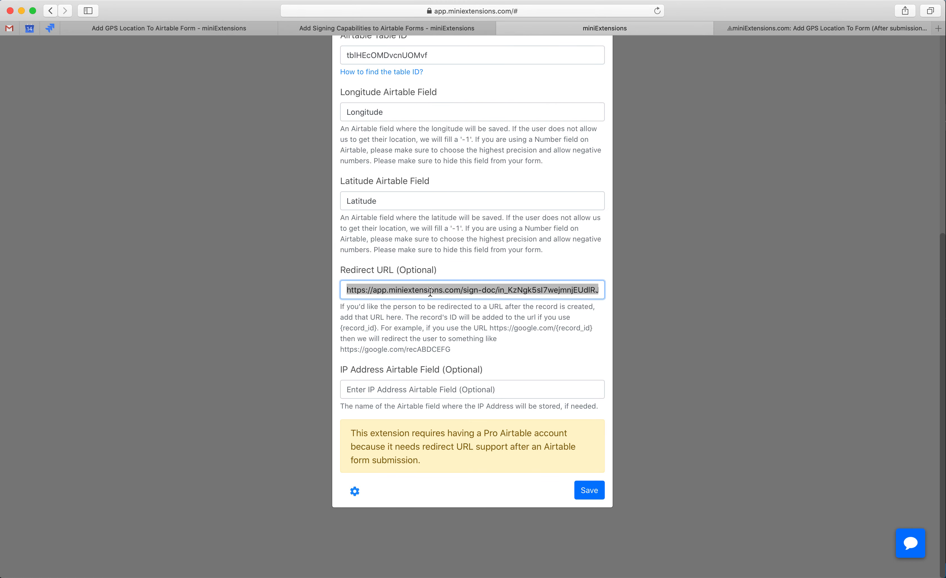
{"action": "left_click", "coordinate": [430, 291]}
{"action": "left_click_drag", "start_coordinate": [345, 290], "coordinate": [475, 386]}
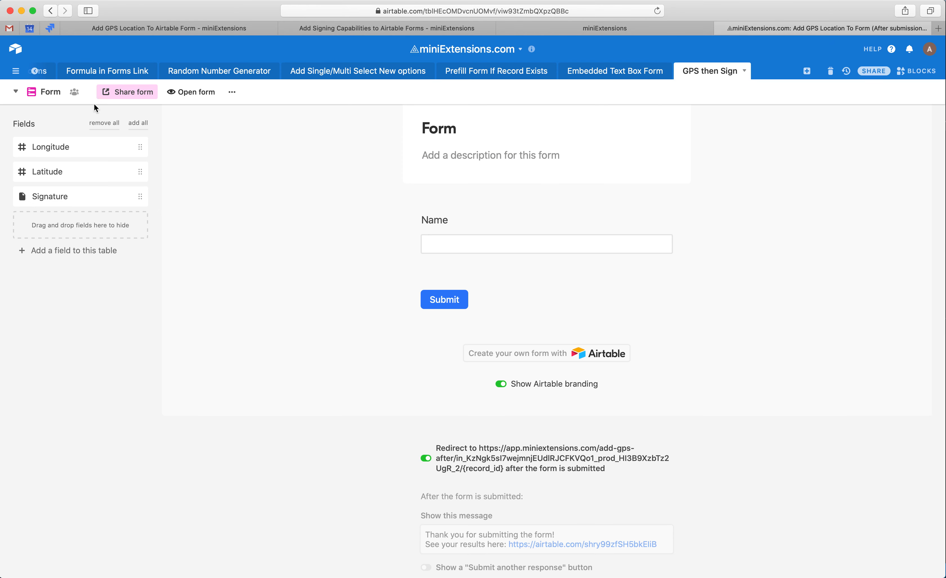
Open the Airtable form from its private share link, enter the person's name and submit the form
{"action": "left_click", "coordinate": [128, 100]}
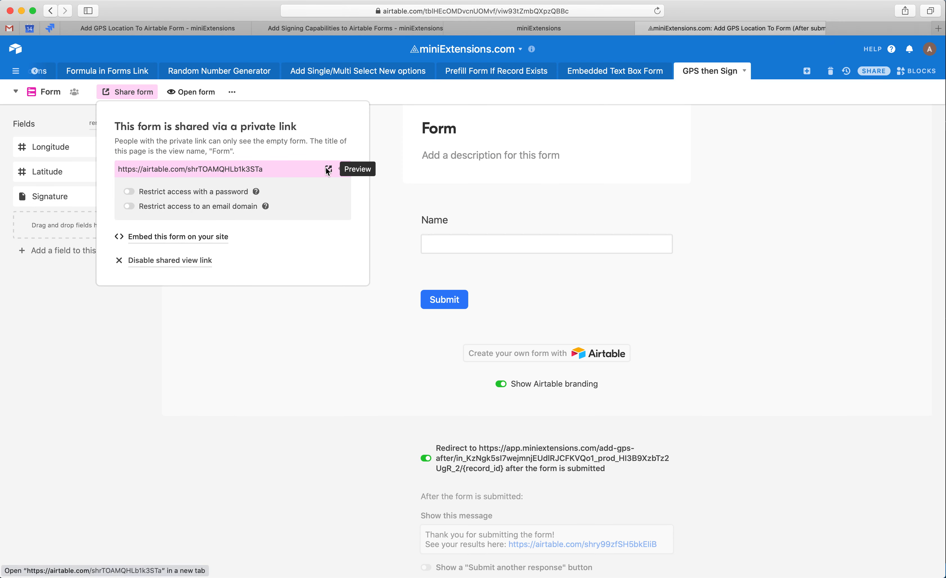
{"action": "left_click", "coordinate": [325, 167]}
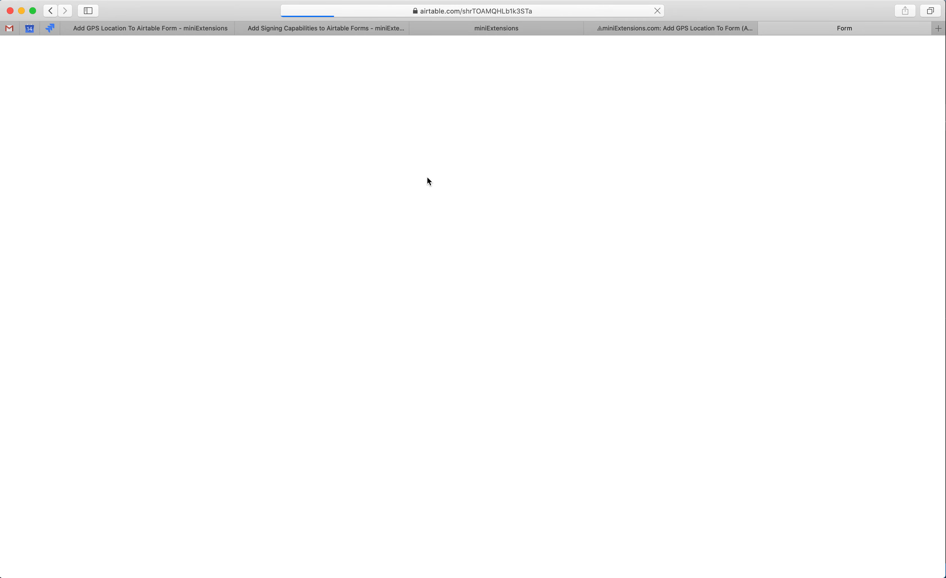
{"action": "left_click", "coordinate": [391, 158]}
{"action": "type", "text": "abdul"}
{"action": "left_click", "coordinate": [255, 233]}
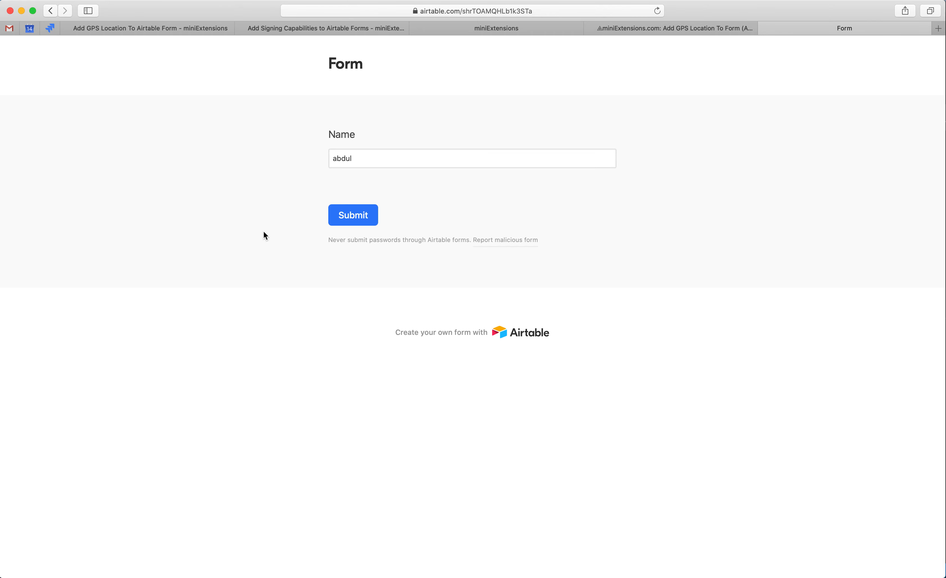
{"action": "left_click", "coordinate": [369, 217]}
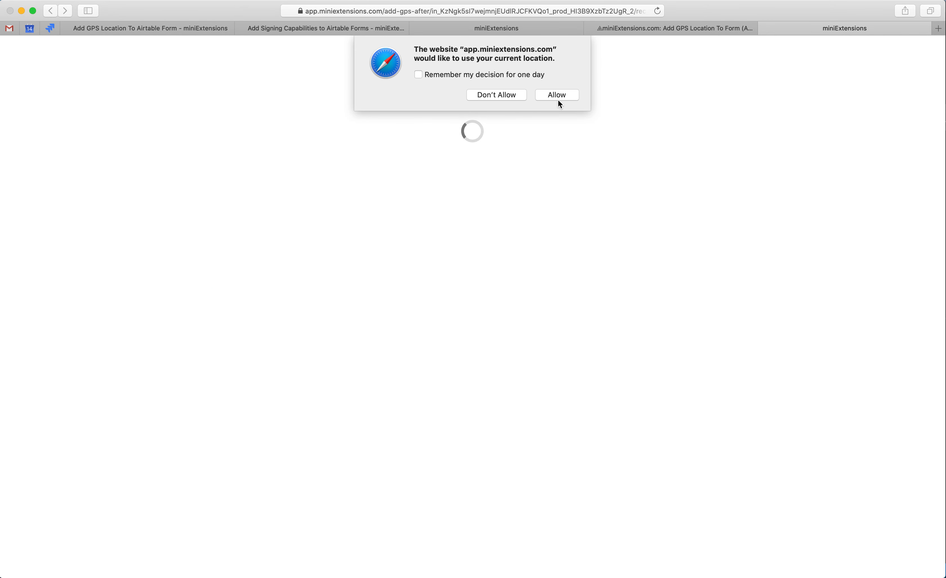
Allow the site to use the current location, and draw and send a short freehand signature
{"action": "left_click", "coordinate": [557, 96]}
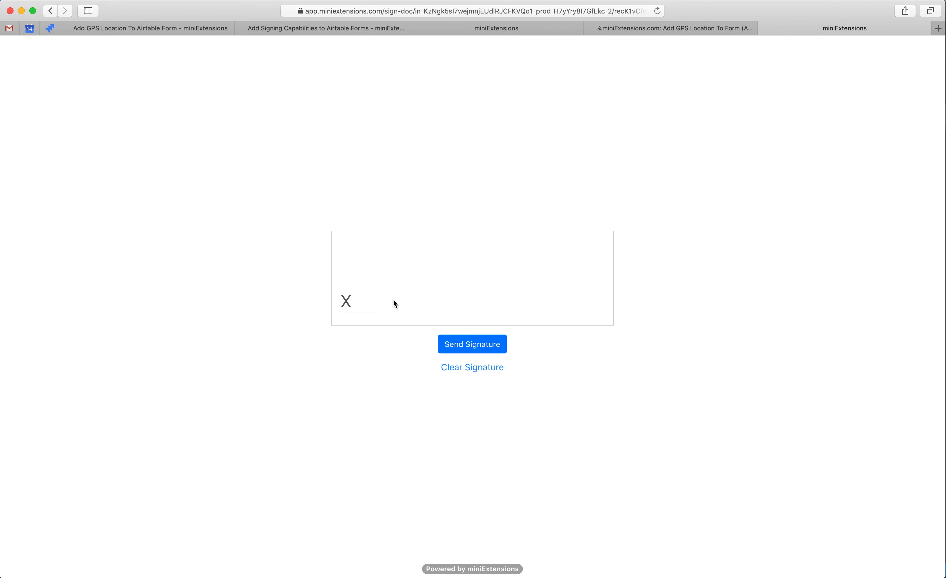
{"action": "mouse_move", "coordinate": [393, 299]}
{"action": "left_mouse_down"}
{"action": "mouse_move", "coordinate": [420, 289]}
{"action": "mouse_move", "coordinate": [468, 293]}
{"action": "left_mouse_up"}
{"action": "left_click", "coordinate": [481, 347]}
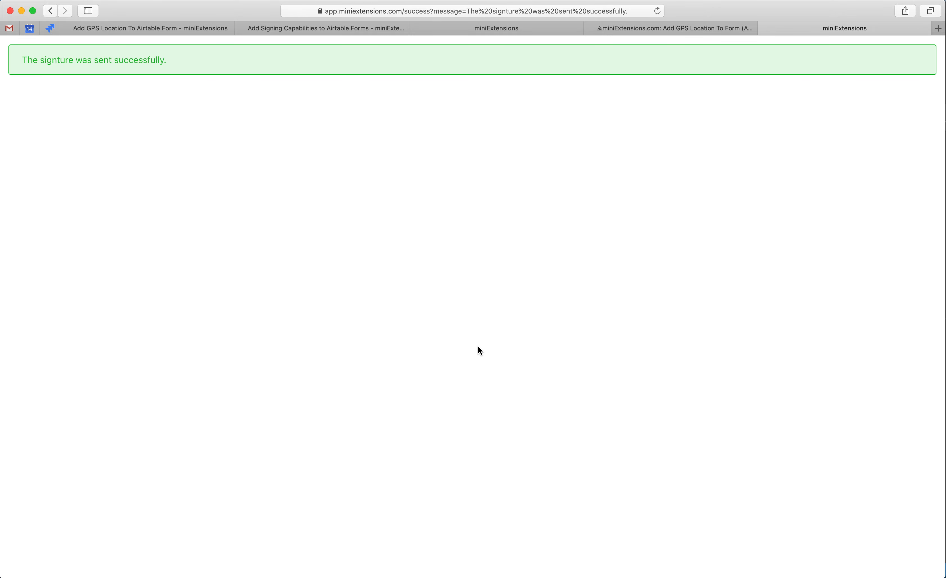
Return to the GPS then Sign table's Grid view and check the new record's name, longitude and latitude
{"action": "key", "text": "ctrl+shift+Tab"}
{"action": "left_click", "coordinate": [217, 322]}
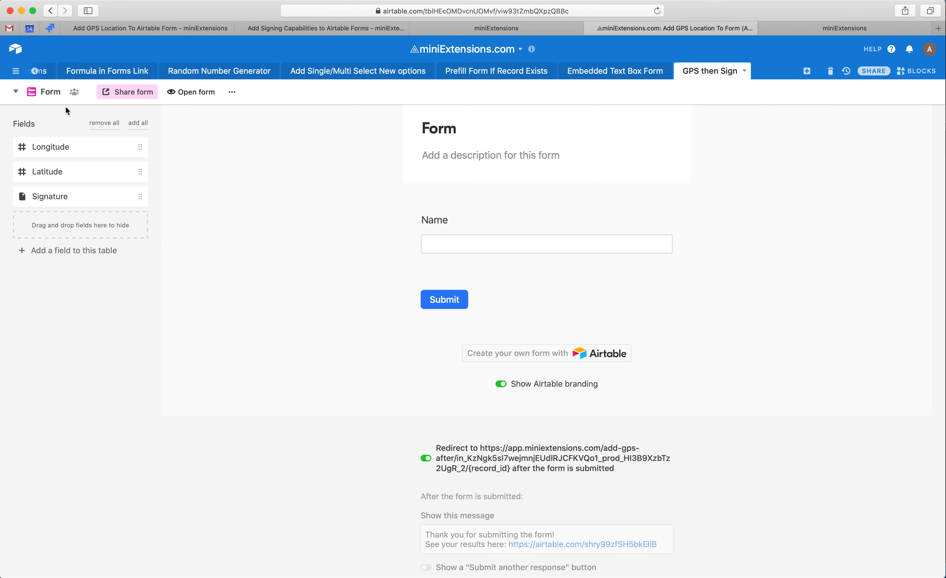
{"action": "left_click", "coordinate": [54, 92]}
{"action": "left_click", "coordinate": [79, 119]}
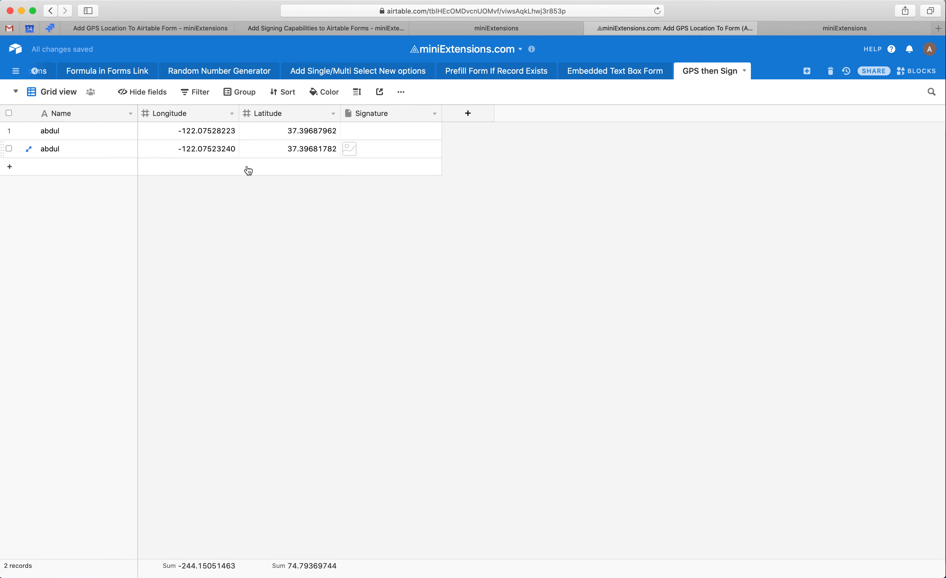
{"action": "left_click", "coordinate": [70, 151]}
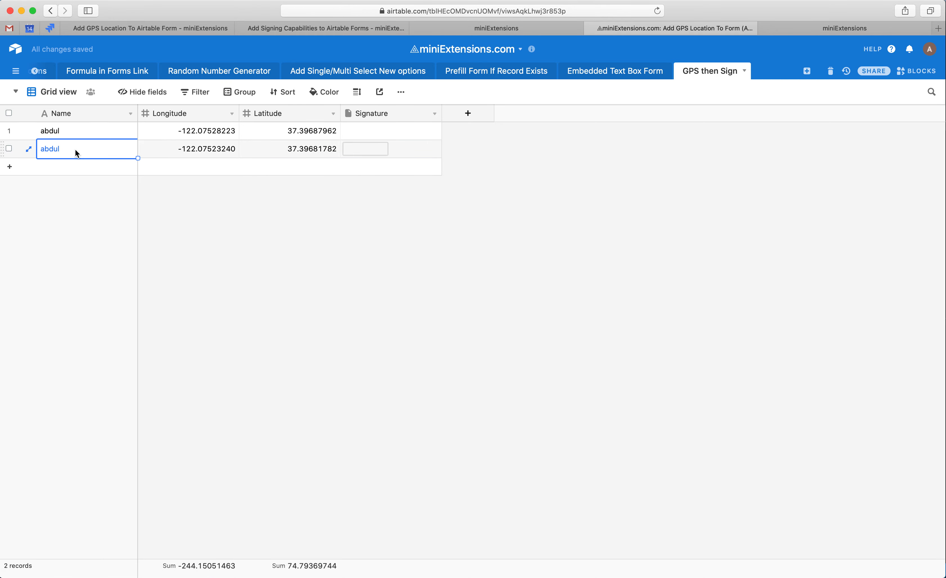
{"action": "left_click", "coordinate": [223, 150]}
{"action": "left_click", "coordinate": [268, 154]}
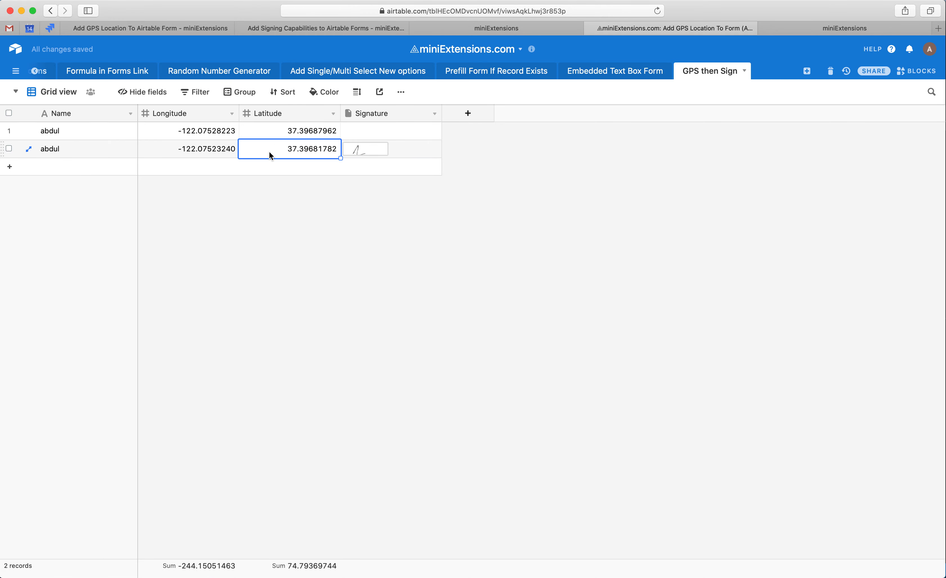
Check the new record's Signature field and return to the GPS extension's configuration in miniExtensions
{"action": "left_click", "coordinate": [425, 157]}
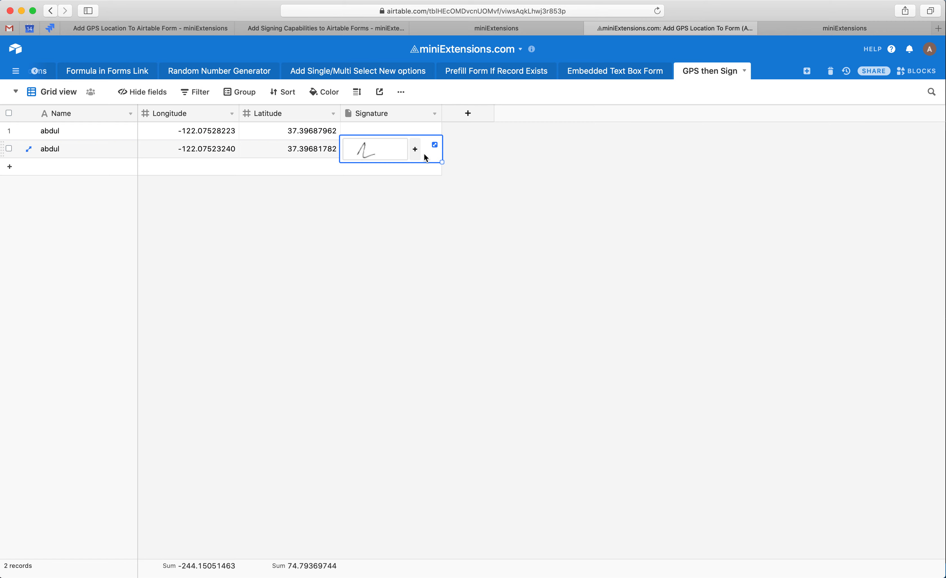
{"action": "left_click", "coordinate": [281, 27]}
{"action": "left_click", "coordinate": [189, 28]}
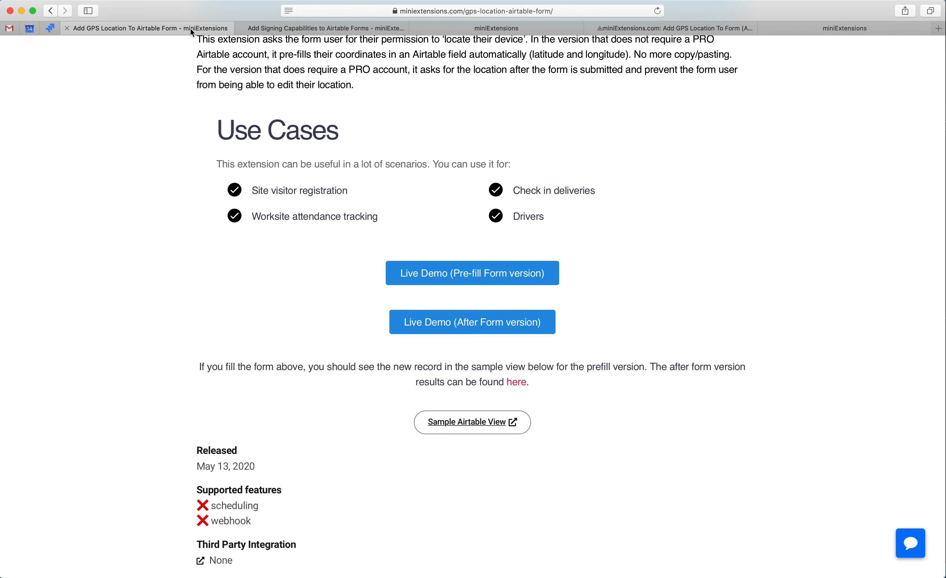
{"action": "left_click", "coordinate": [435, 26]}
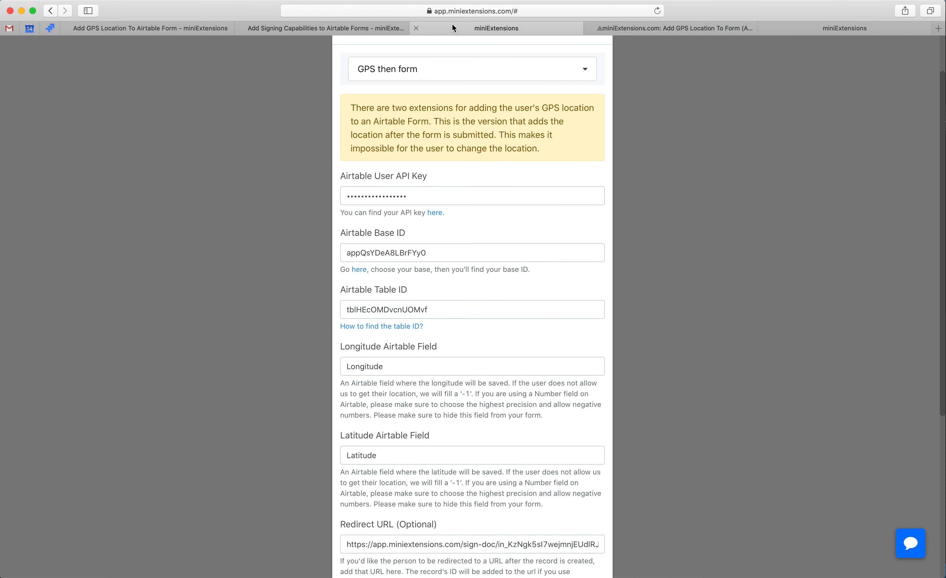
Review the GPS extension's Airtable Form Redirect URL and its {record_id} placeholder, and close the URL settings
{"action": "scroll", "coordinate": [357, 233], "scroll_direction": "down", "scroll_amount": 7}
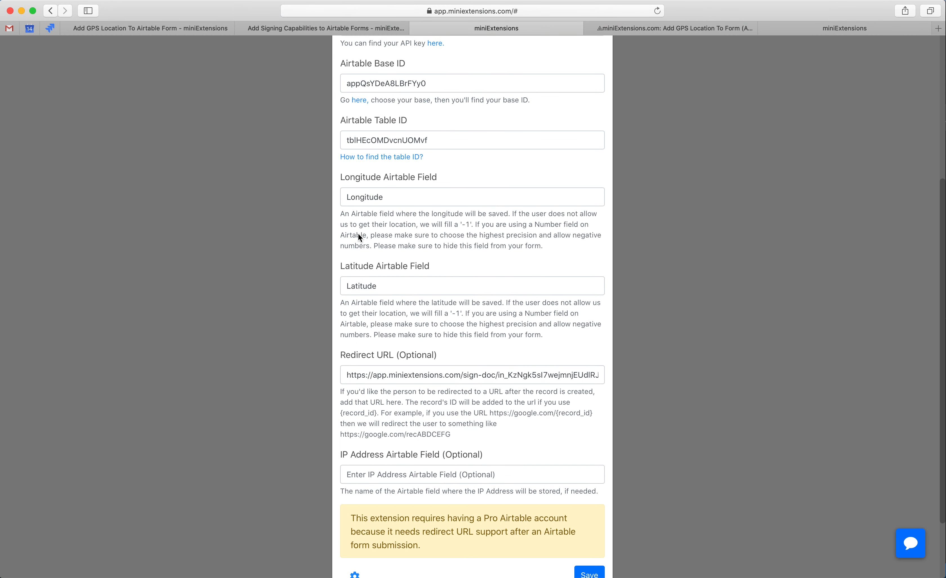
{"action": "left_click", "coordinate": [355, 491]}
{"action": "mouse_move", "coordinate": [430, 329]}
{"action": "left_mouse_down"}
{"action": "mouse_move", "coordinate": [338, 307]}
{"action": "mouse_move", "coordinate": [422, 329]}
{"action": "left_mouse_up"}
{"action": "left_click", "coordinate": [370, 341]}
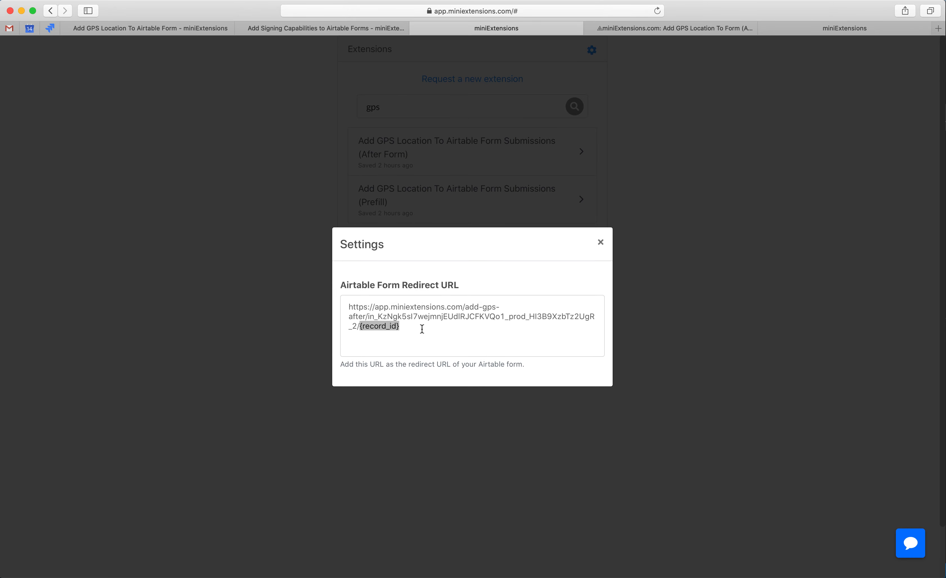
{"action": "left_click_drag", "start_coordinate": [422, 328], "coordinate": [360, 328]}
{"action": "left_click_drag", "start_coordinate": [436, 338], "coordinate": [338, 305]}
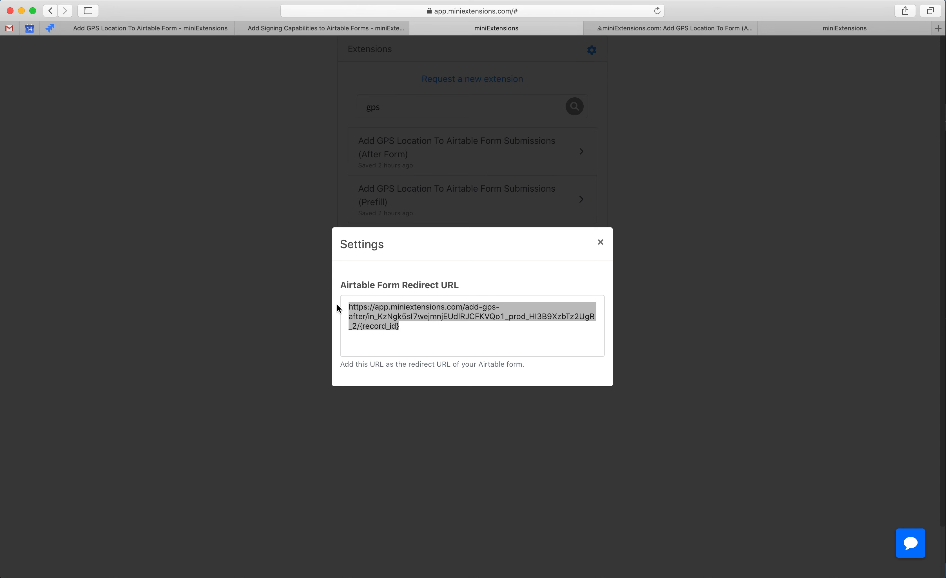
{"action": "left_click", "coordinate": [292, 307]}
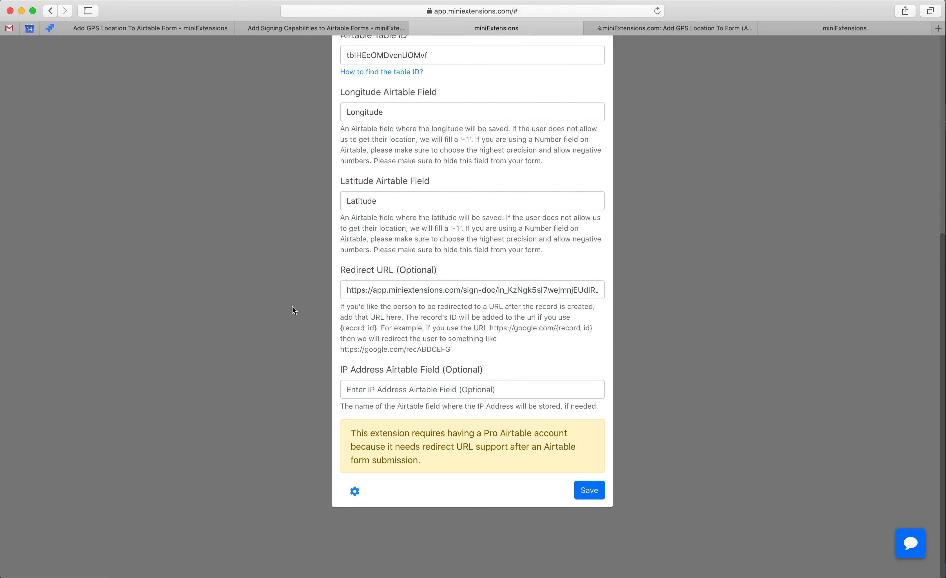
Examine the signing link in the GPS extension's optional Redirect URL through to its end, along with the {record_id} guidance beneath it
{"action": "triple_click", "coordinate": [348, 287]}
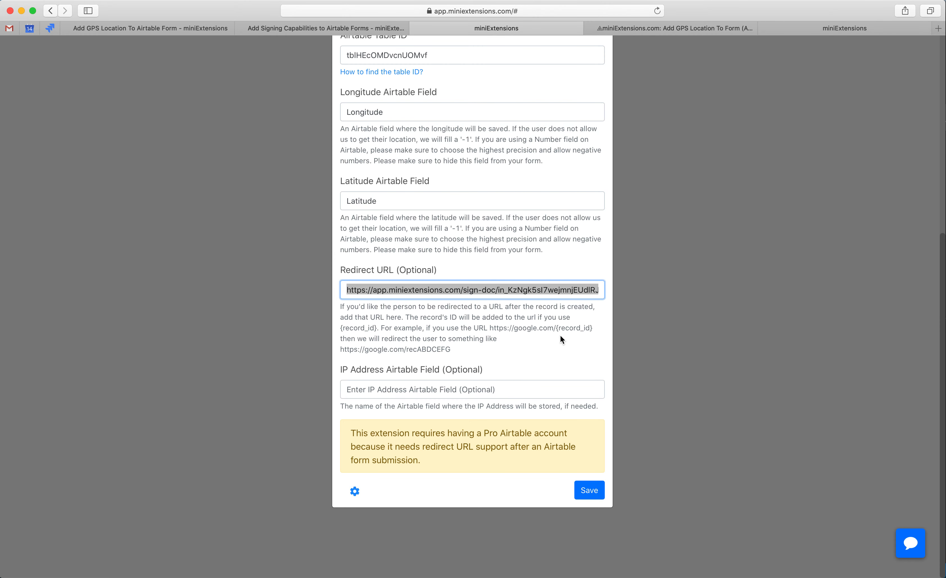
{"action": "left_click_drag", "start_coordinate": [381, 314], "coordinate": [497, 347]}
{"action": "left_click", "coordinate": [549, 337]}
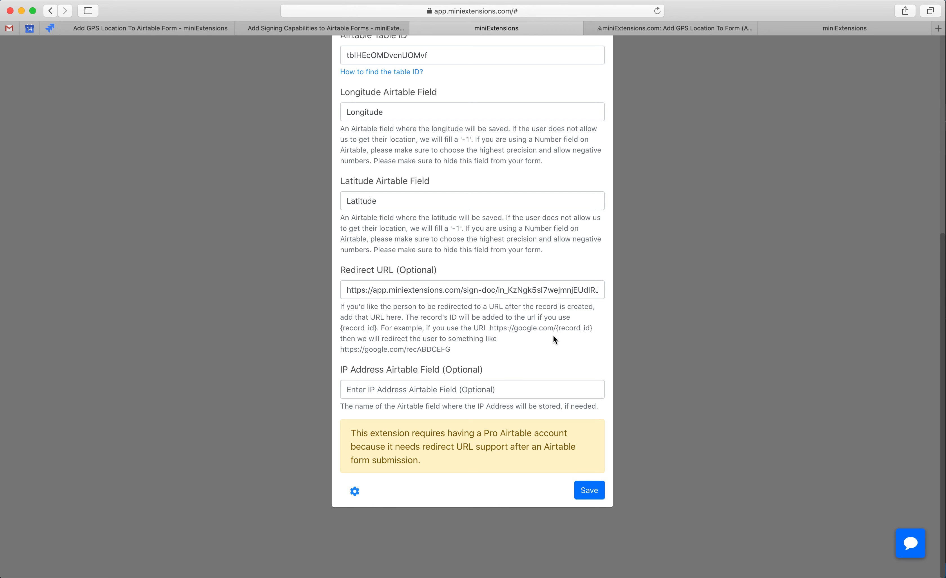
{"action": "left_click_drag", "start_coordinate": [555, 331], "coordinate": [594, 328]}
{"action": "left_click", "coordinate": [481, 295]}
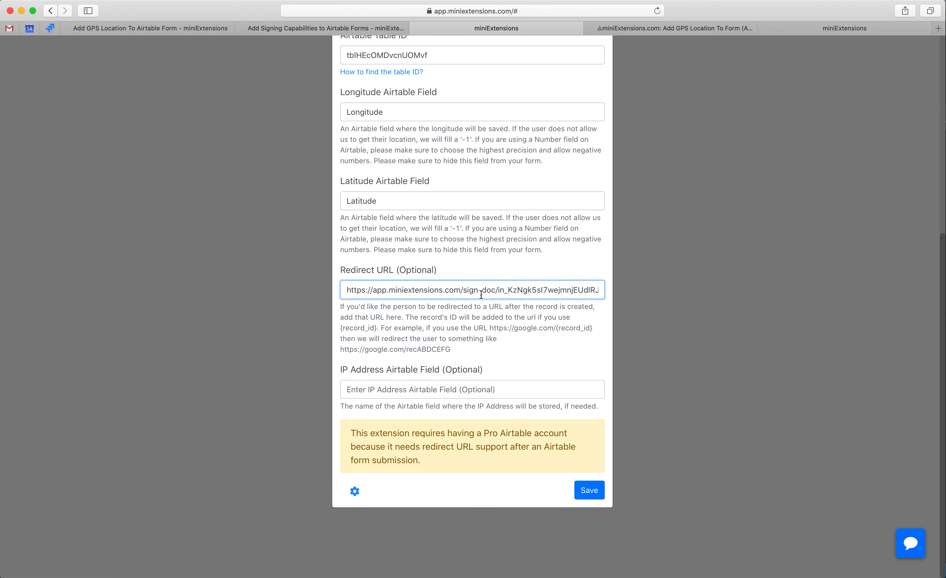
{"action": "left_click_drag", "start_coordinate": [480, 294], "coordinate": [625, 298]}
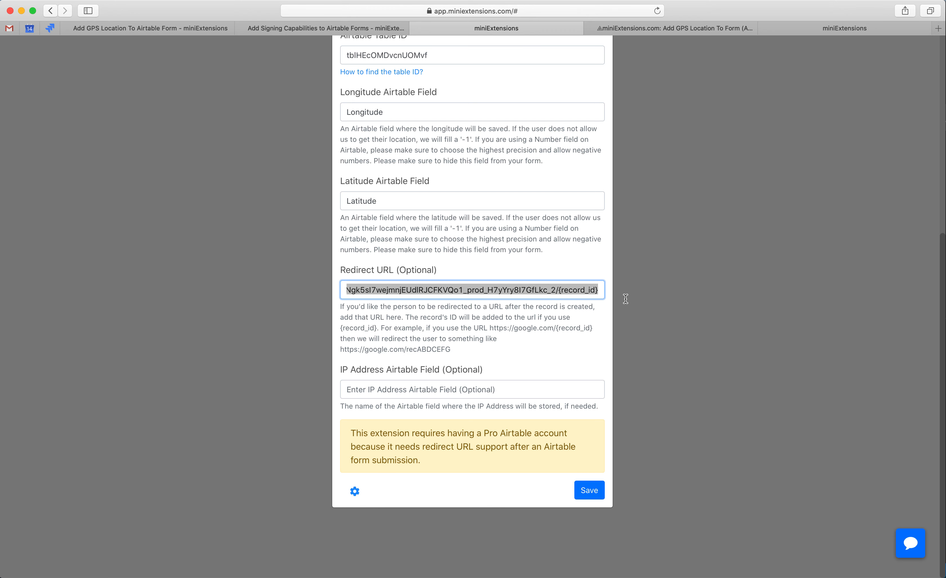